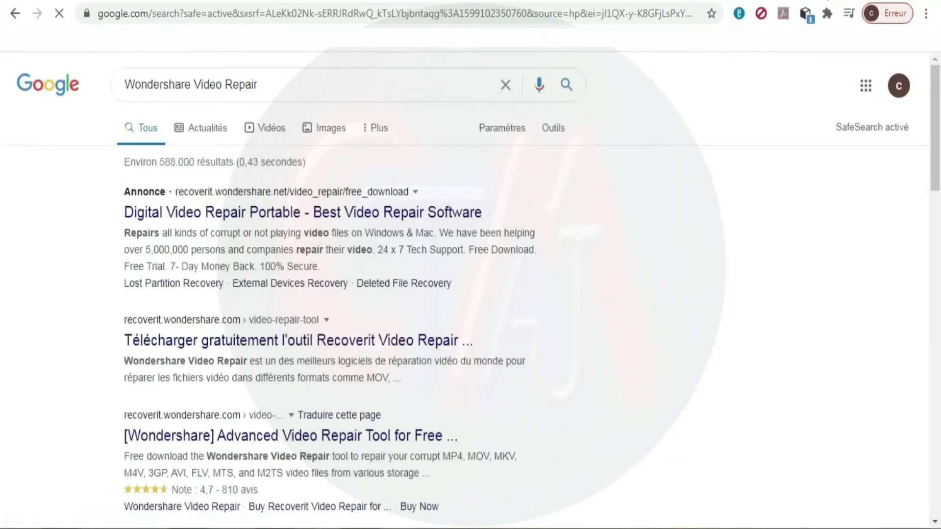
Download the Windows installer videorepair_full6067.exe from the French Recoverit Video Repair page into the Wondershare Video Repair folder.
left_click(259, 339)
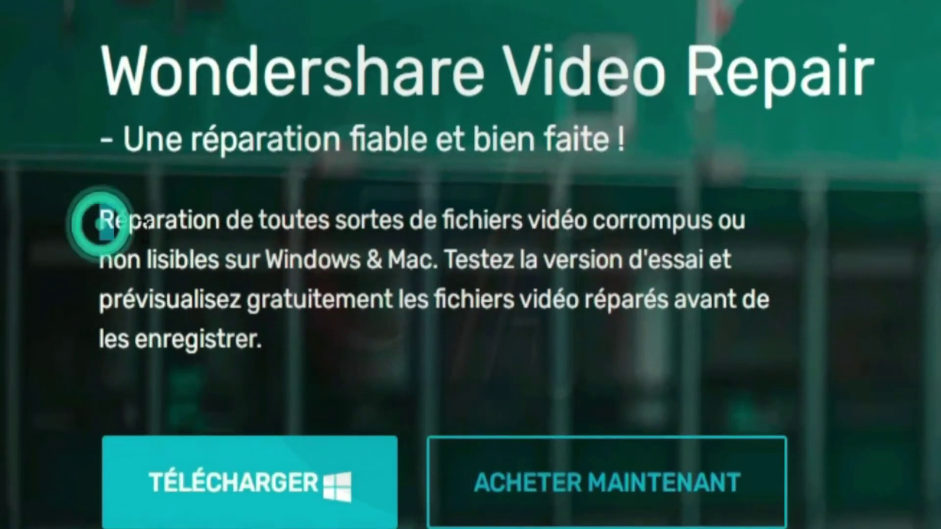
left_click_drag(101, 221, 780, 343)
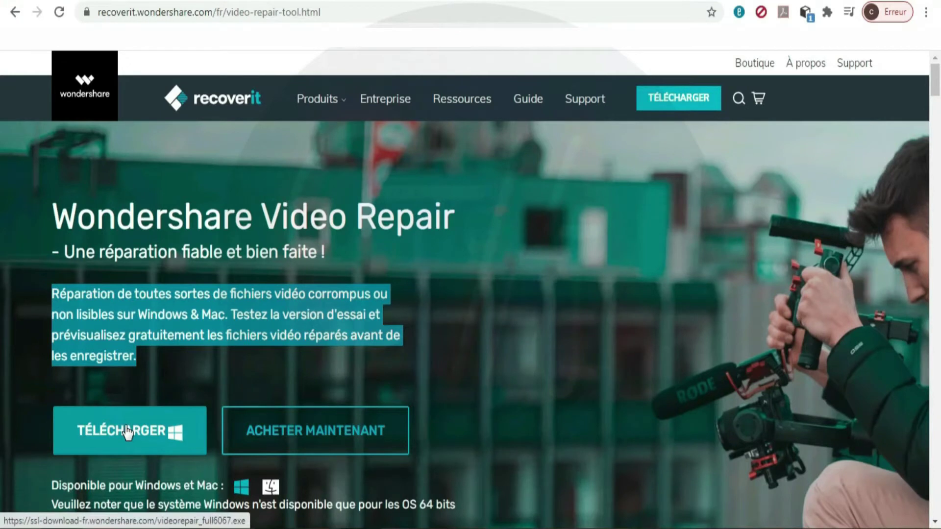
left_click(126, 432)
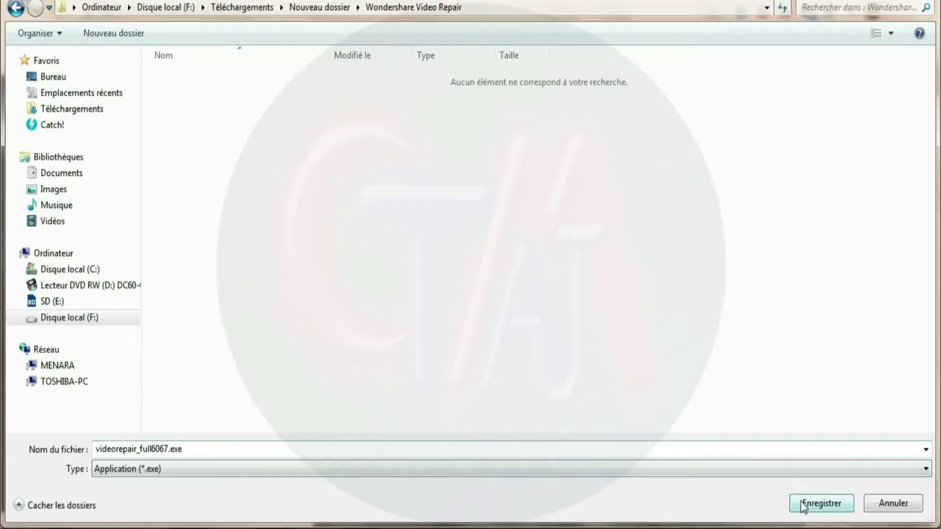
left_click(807, 503)
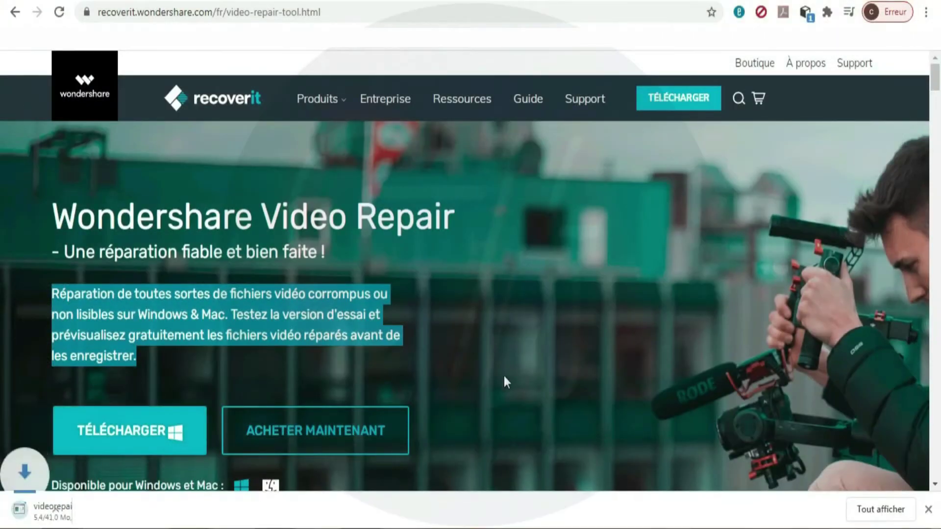
left_click(487, 329)
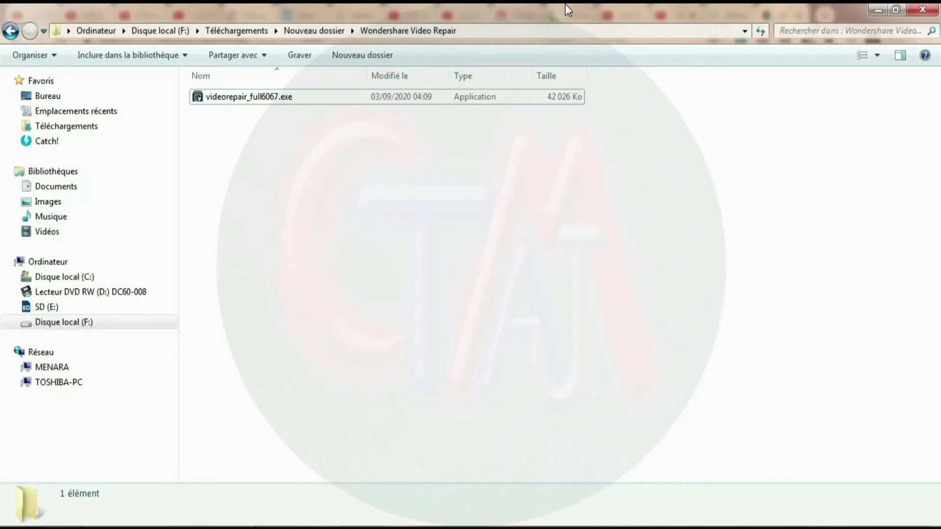
Run videorepair_full6067.exe as administrator and install Wondershare Video Repair with the default settings.
left_click(264, 101)
right_click(264, 101)
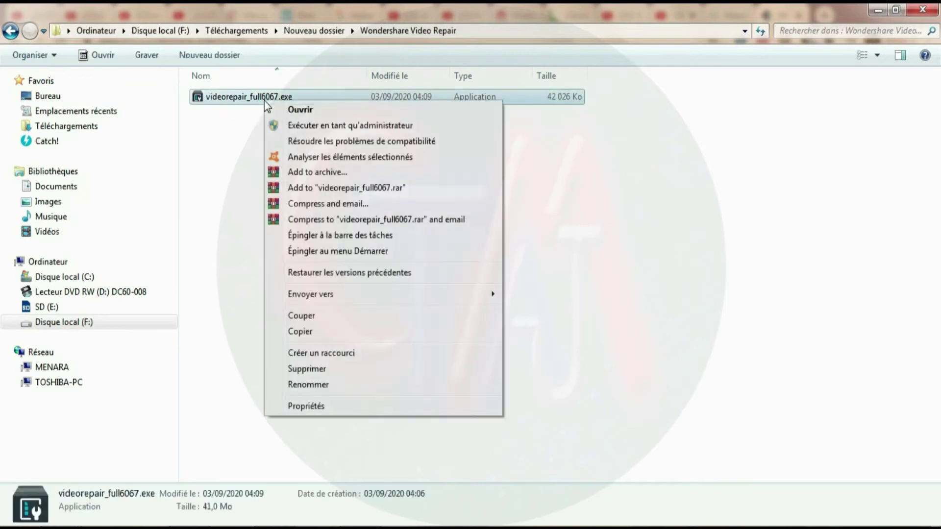
left_click(301, 125)
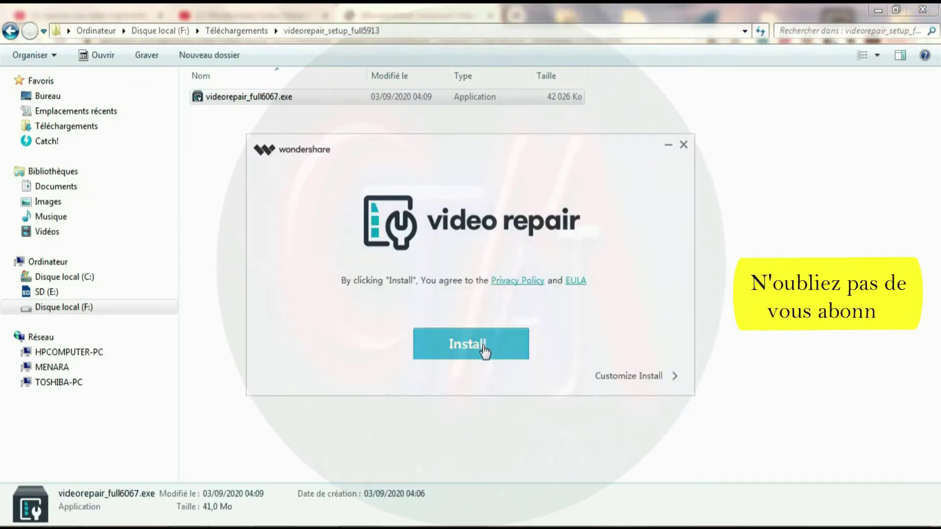
left_click(486, 349)
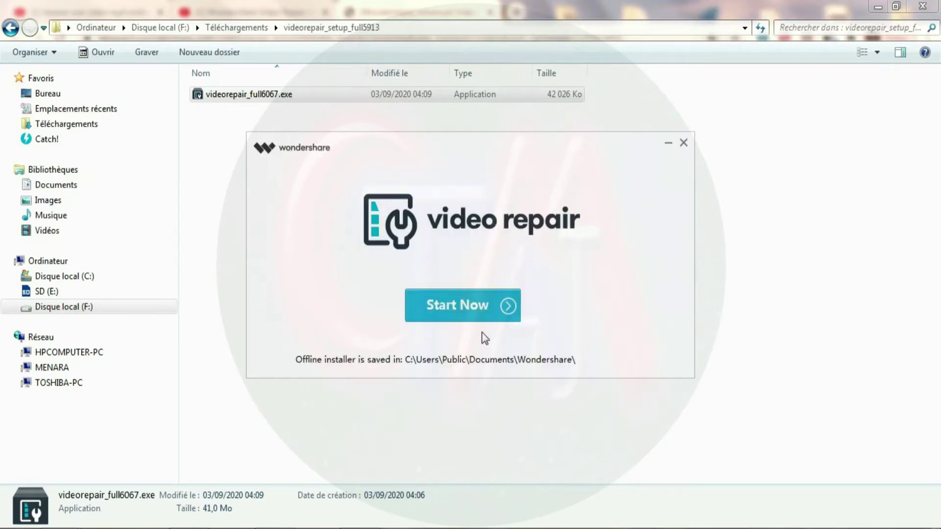
Finish the installer and launch Wondershare Video Repair from its desktop shortcut.
left_click(447, 298)
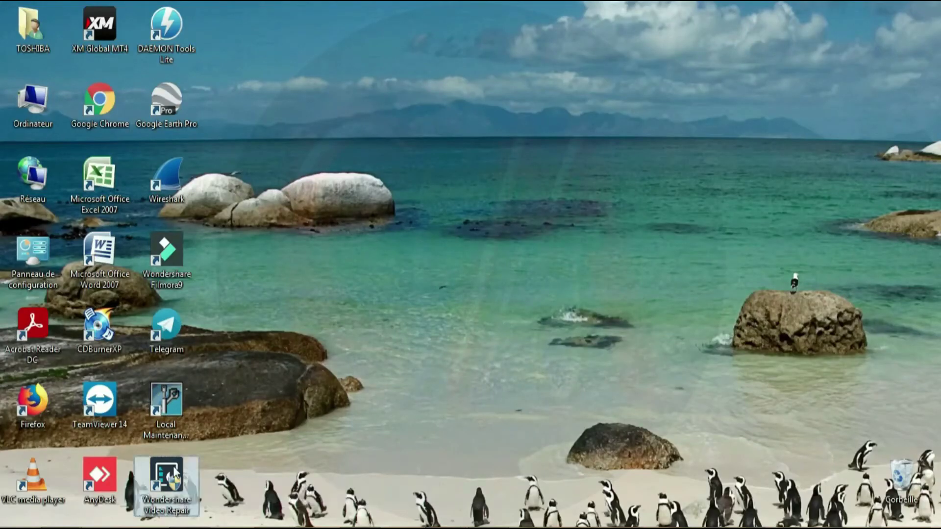
right_click(173, 467)
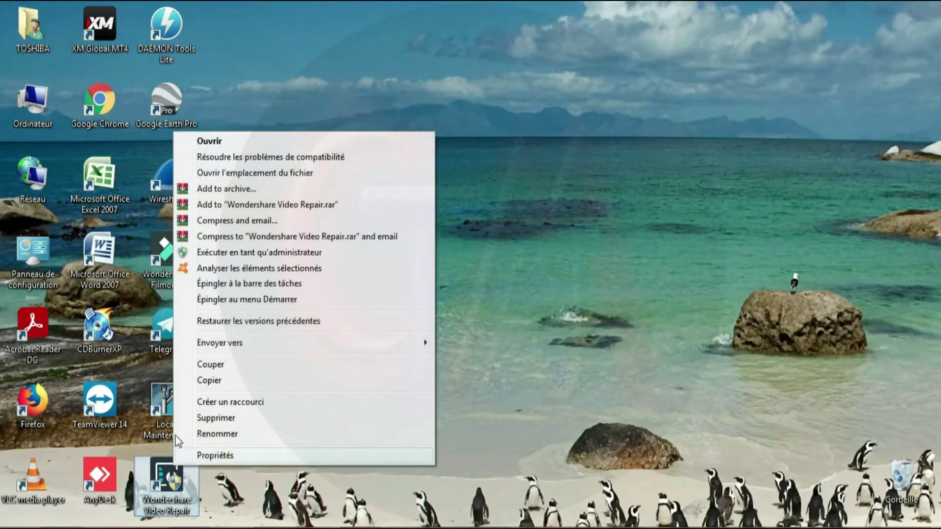
left_click(211, 142)
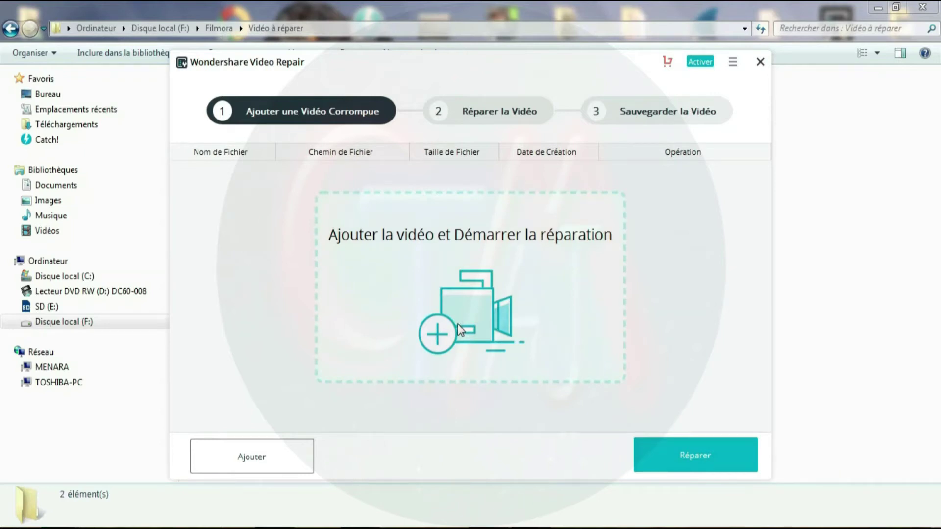
Add the corrupted video à réparer.mp4 from F:\Filmora\Vidéo à réparer and run the standard repair on it.
left_click(460, 330)
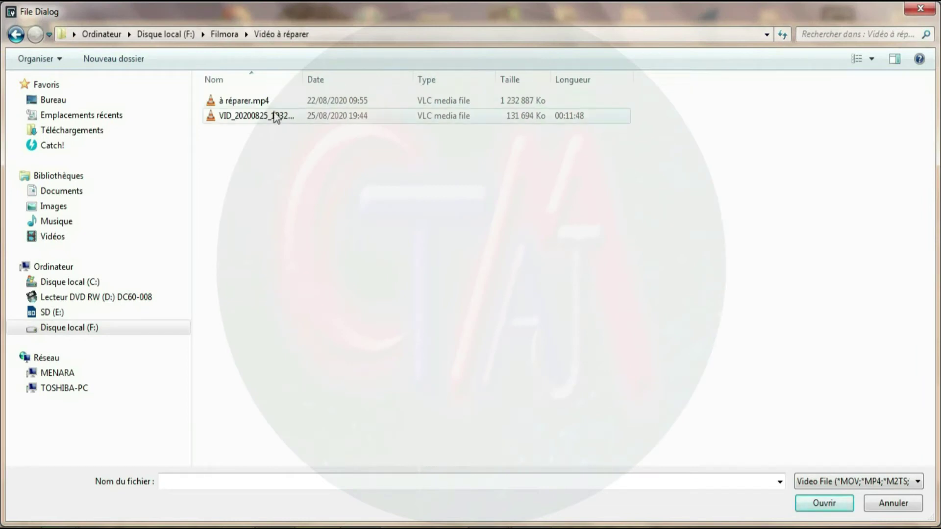
left_click(258, 103)
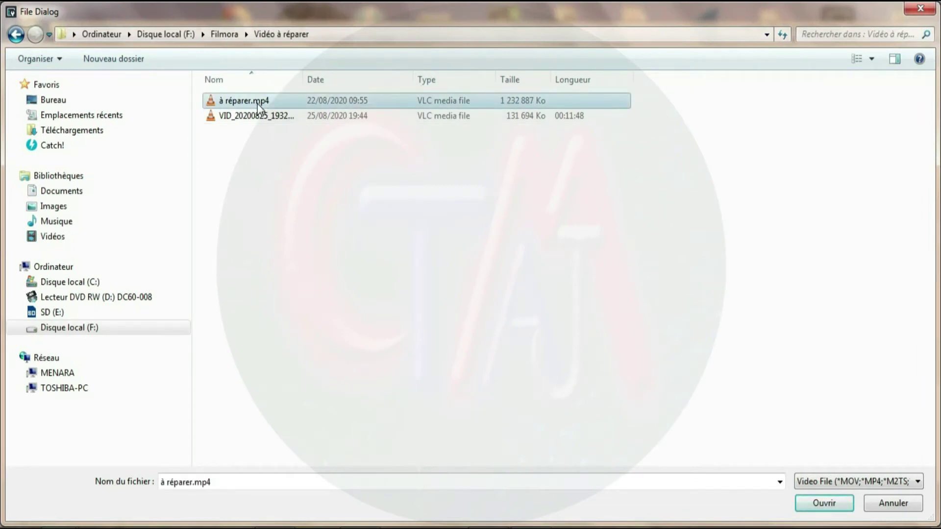
left_click(810, 501)
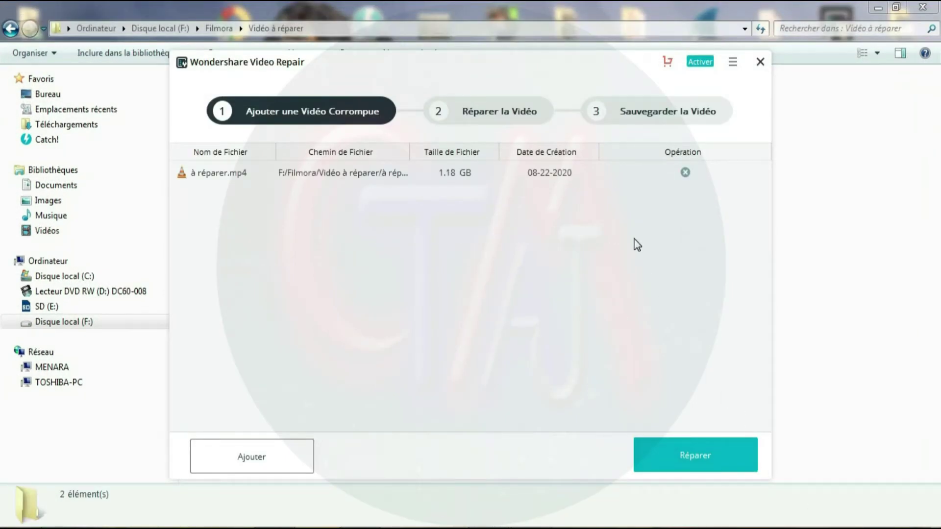
left_click(687, 455)
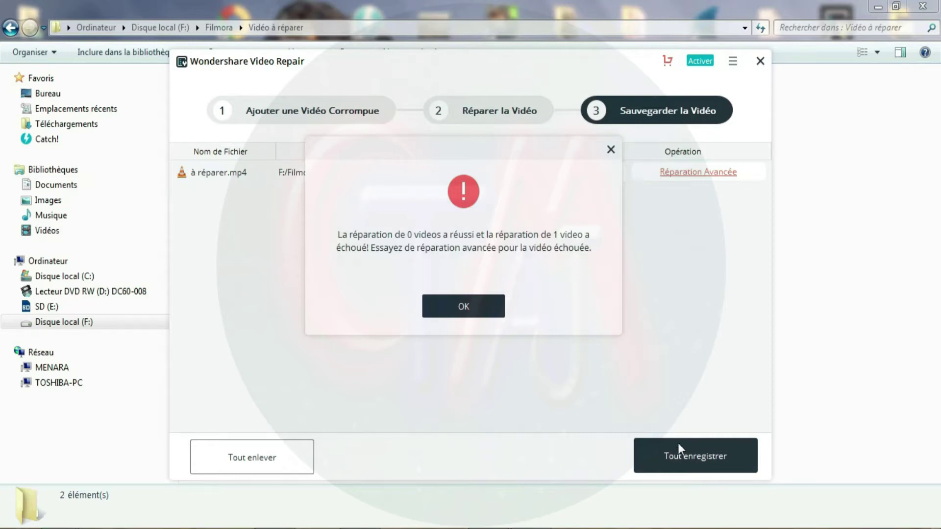
left_click(481, 304)
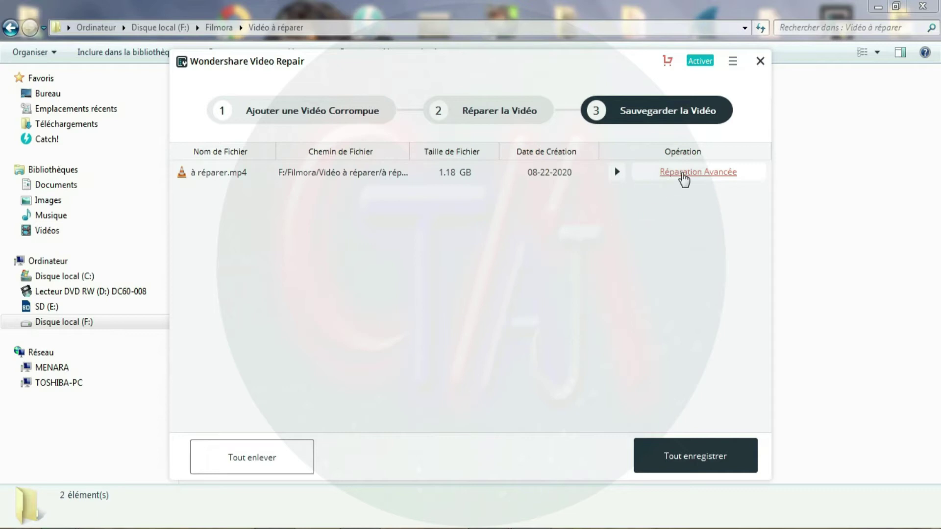
Run the advanced repair on à réparer.mp4 using VID_20200825_193230.mp4 as the sample video.
left_click(695, 172)
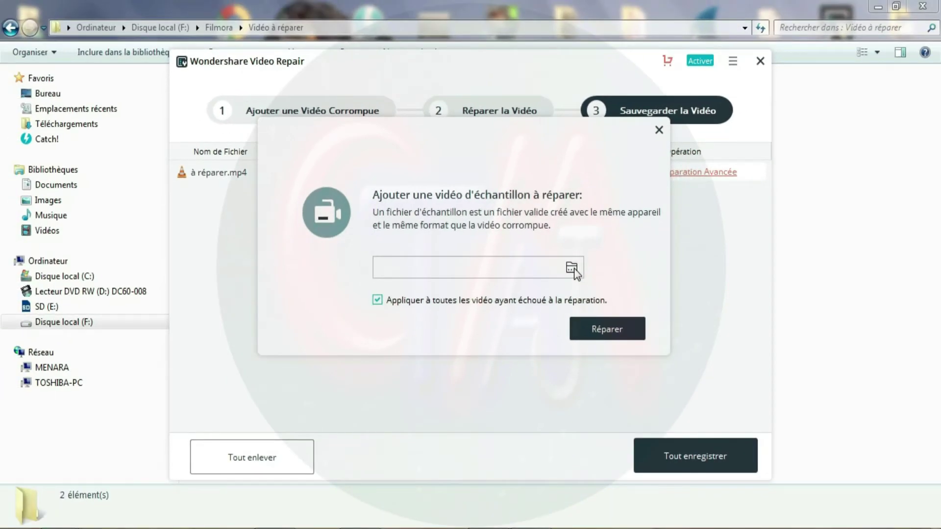
left_click(572, 268)
left_click(252, 116)
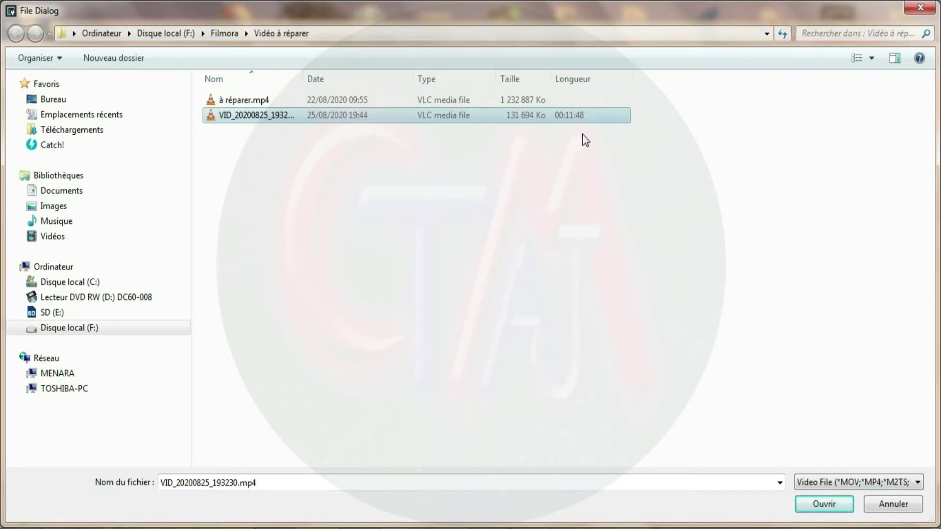
left_click(811, 505)
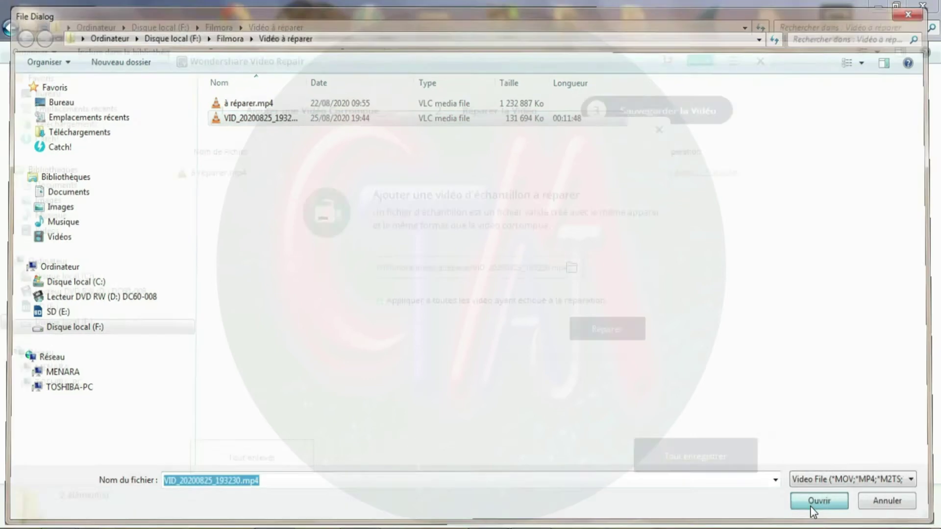
left_click(602, 329)
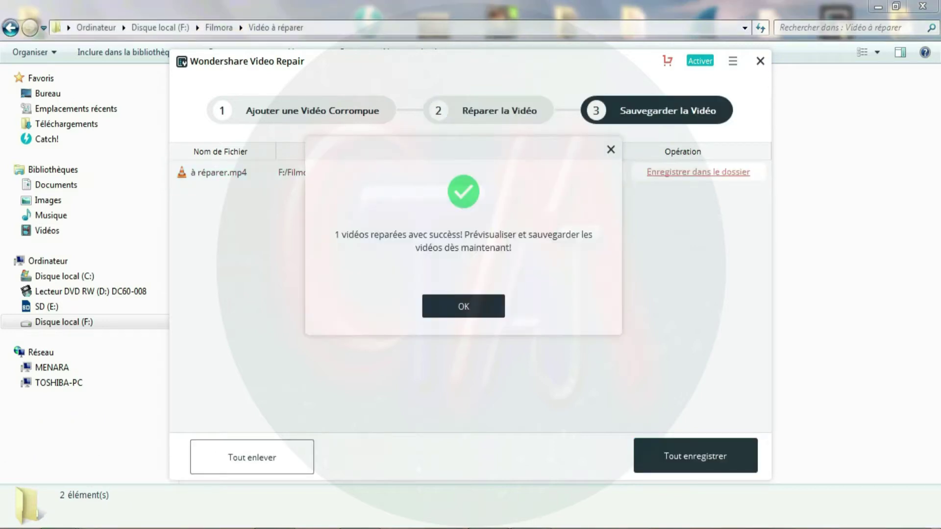
left_click(459, 313)
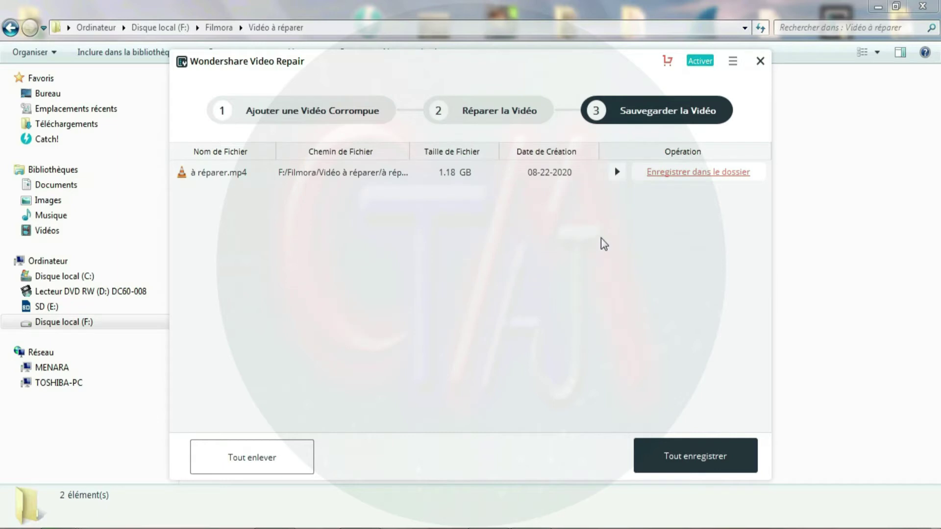
Preview the repaired à réparer.mp4 and close the preview.
left_click(618, 173)
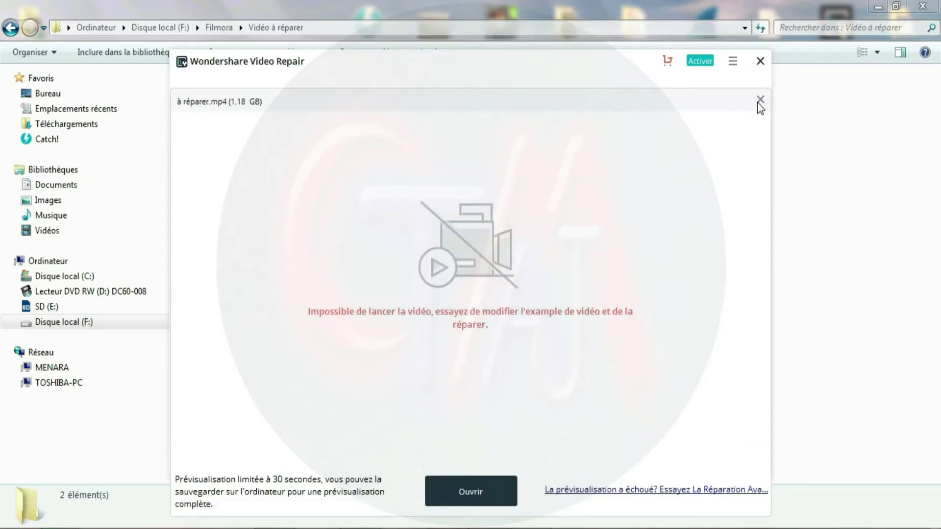
left_click(760, 100)
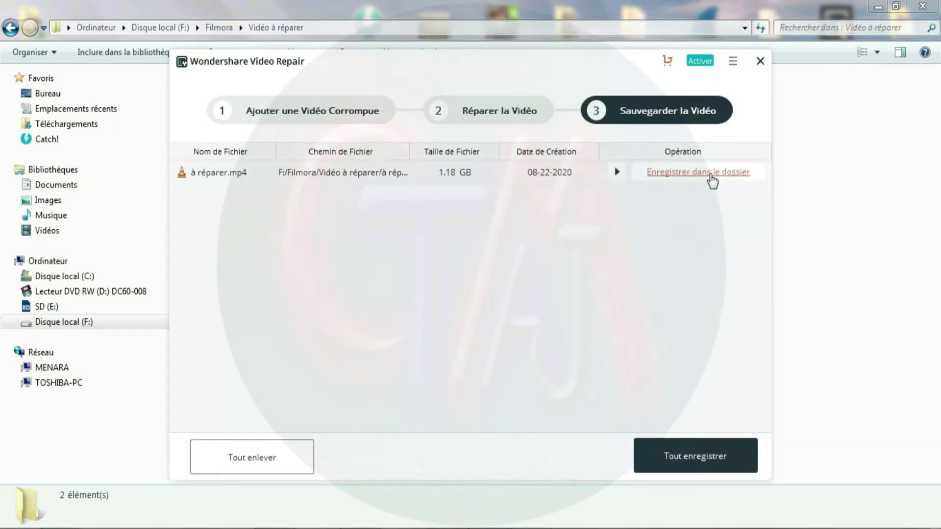
Start saving the repaired video to a folder and create a new folder inside F:\Filmora\Vidéo à réparer for it.
left_click(711, 175)
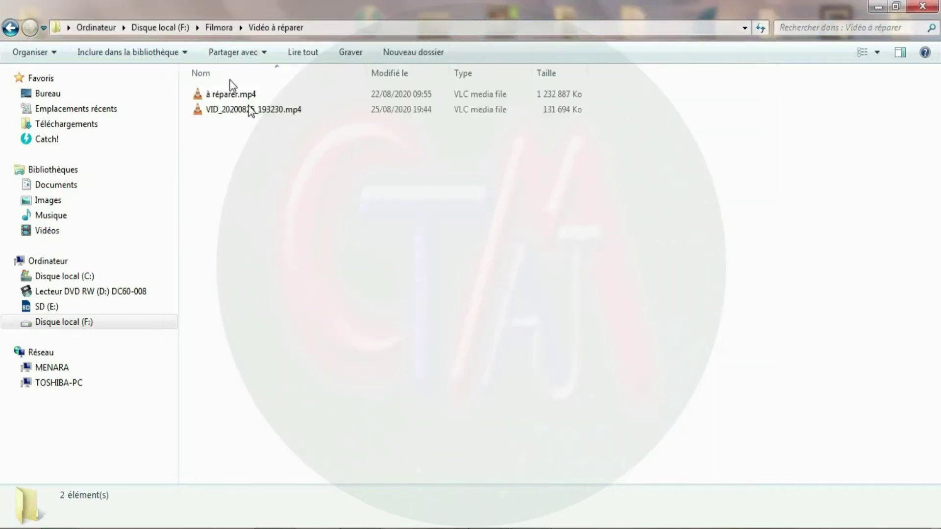
left_click(399, 52)
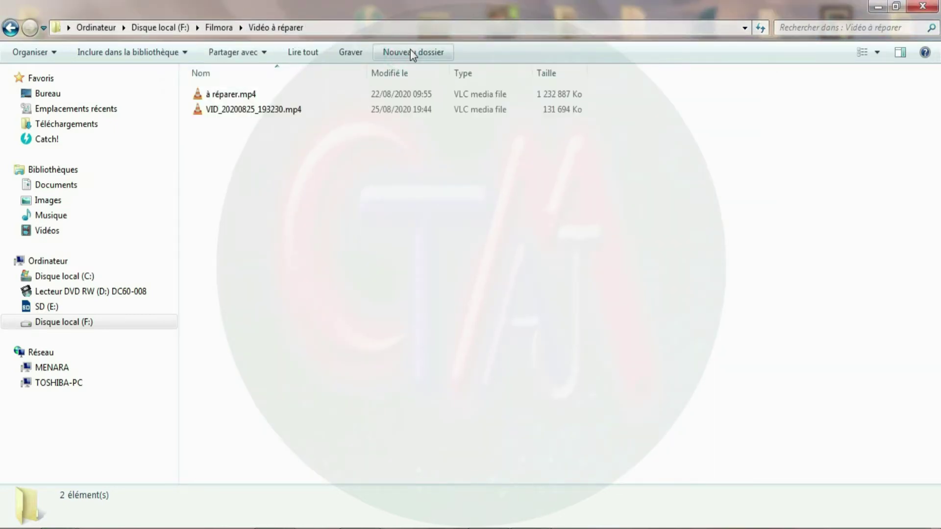
left_click(261, 226)
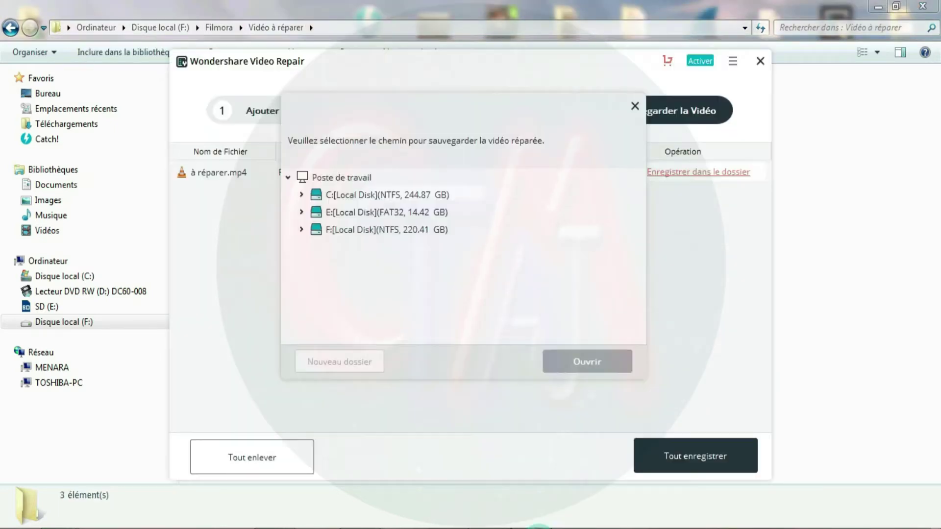
Save the repaired video to the folder F:\Filmora\Vidéo à réparer\Nouveau dossier.
left_click(302, 229)
scroll(315, 264, "down", 3)
left_click(315, 265)
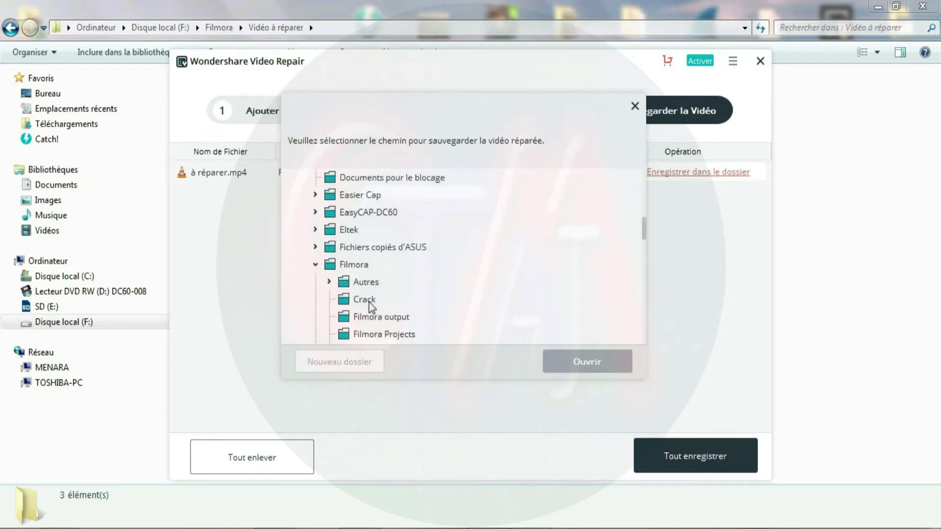
scroll(380, 305, "down", 2)
left_click(329, 265)
left_click(387, 282)
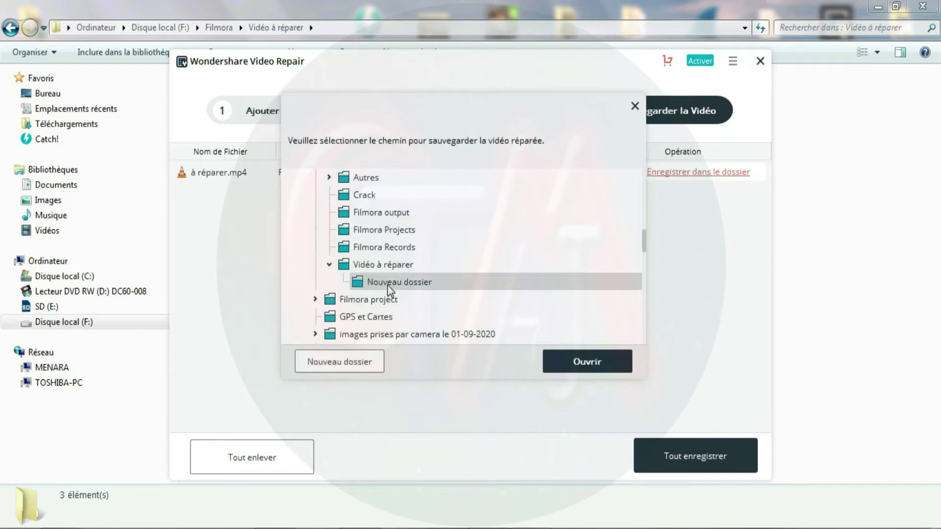
left_click(576, 360)
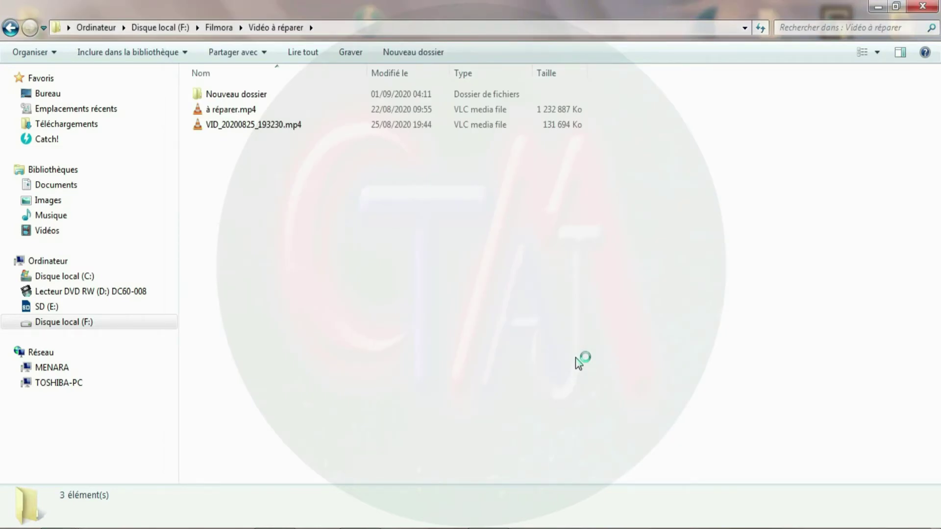
Open the Recoverit Video Repair output folder inside Nouveau dossier and show its files in details view.
double_click(218, 94)
double_click(218, 95)
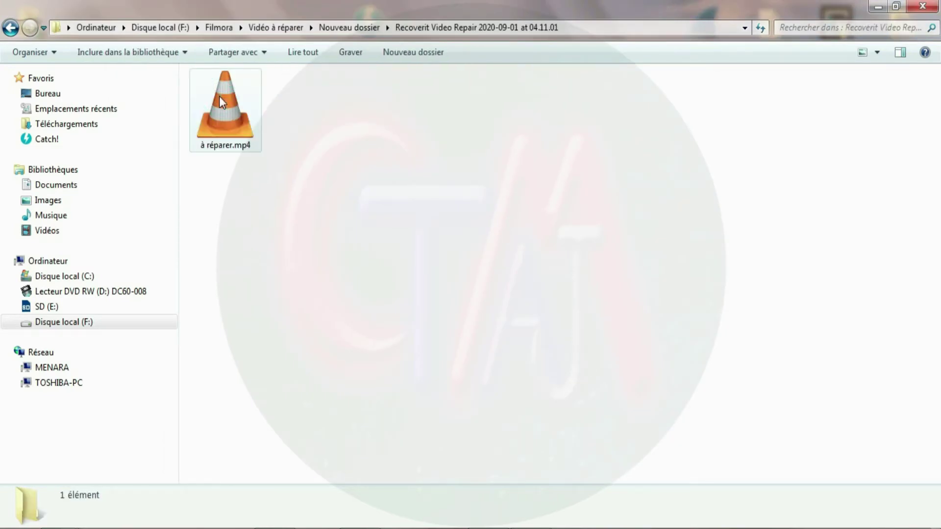
left_click(878, 51)
left_click(874, 139)
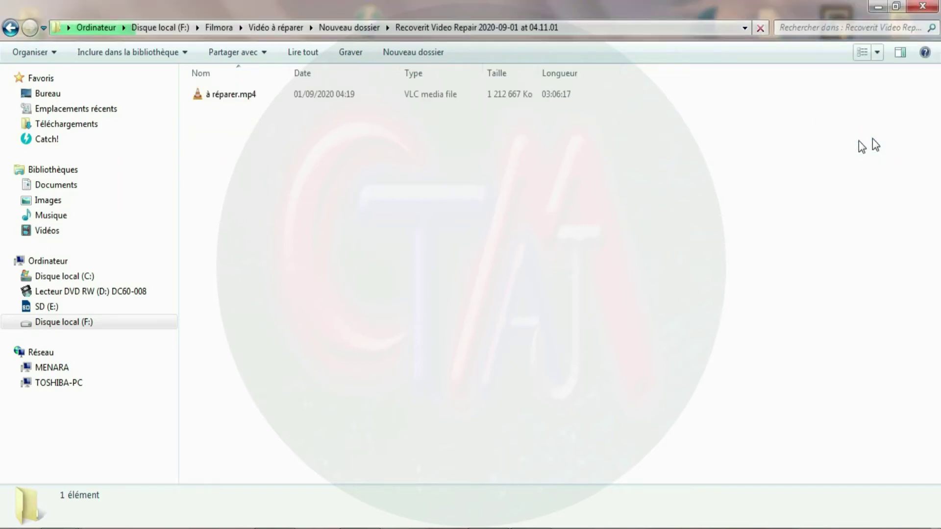
Play the repaired à réparer.mp4 in VLC and skip ahead in the video to check the picture.
left_click(216, 96)
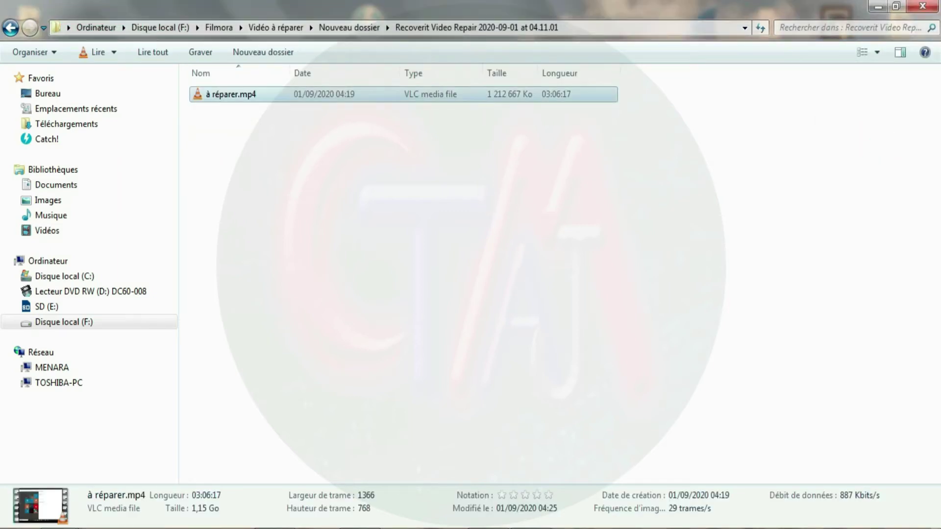
double_click(236, 95)
left_click_drag(243, 107, 408, 147)
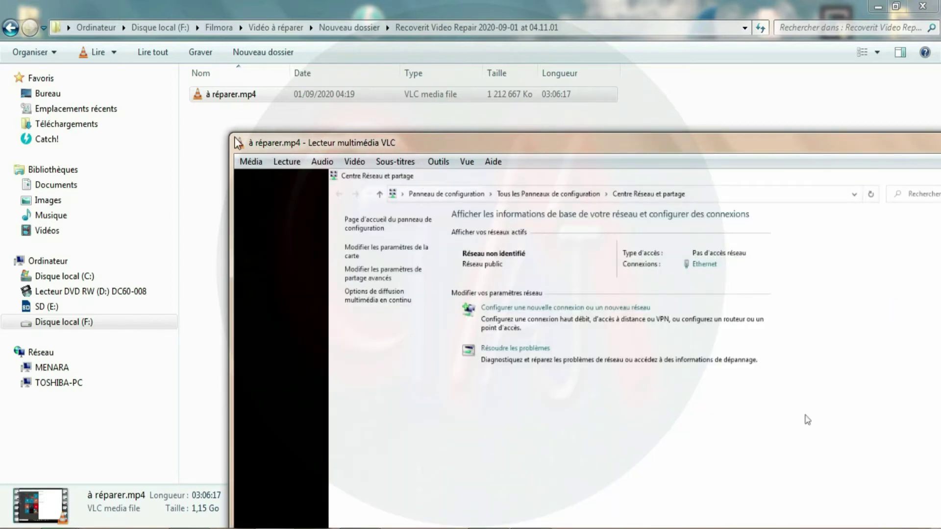
left_click_drag(270, 145, 265, 105)
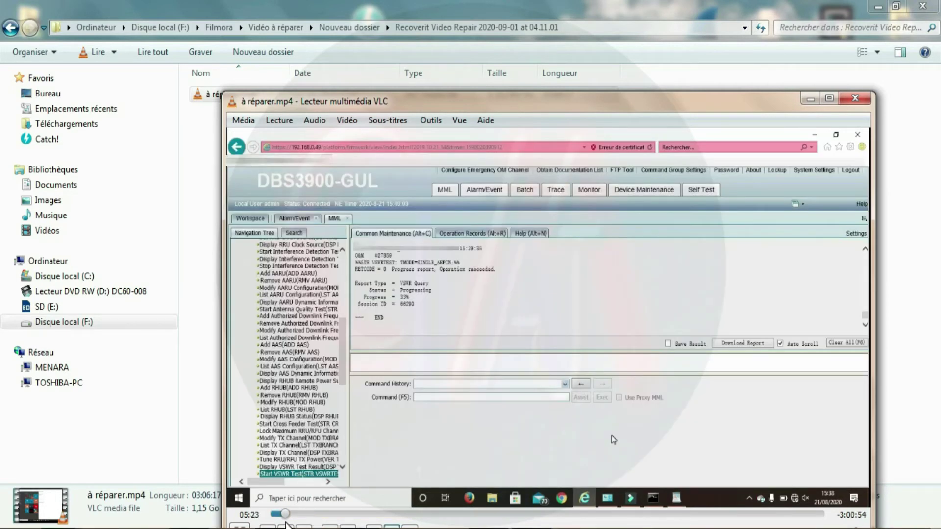
left_click_drag(285, 524, 363, 518)
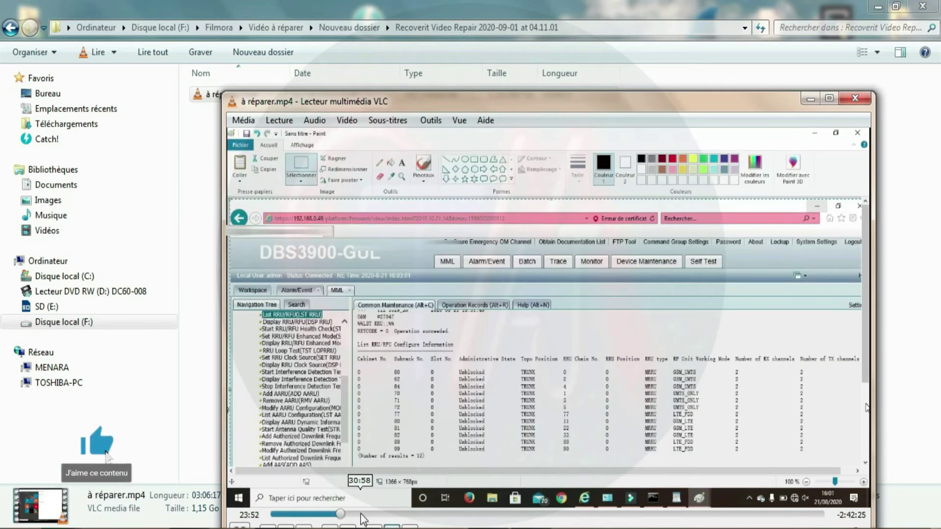
Skip through the repaired à réparer.mp4 up to about 2:35:00 to check its playback, and close the player.
left_click(354, 516)
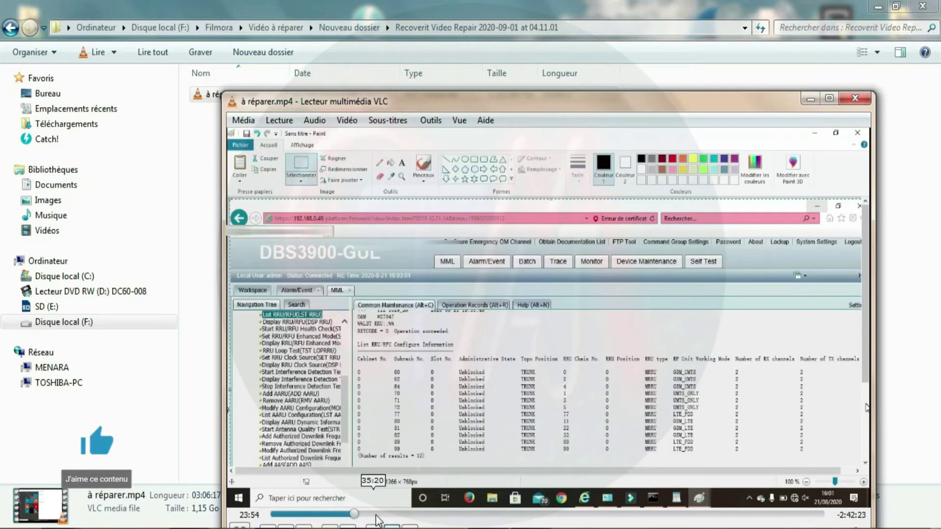
left_click(389, 515)
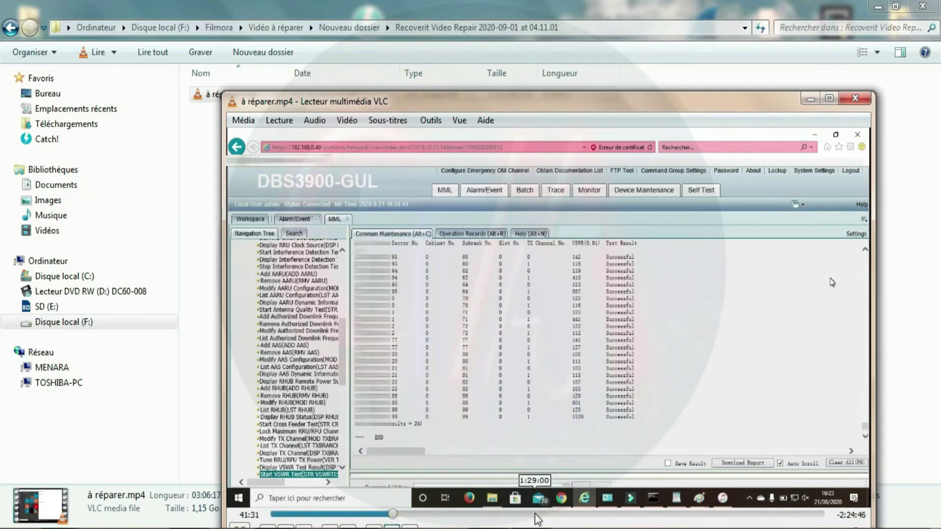
left_click(535, 515)
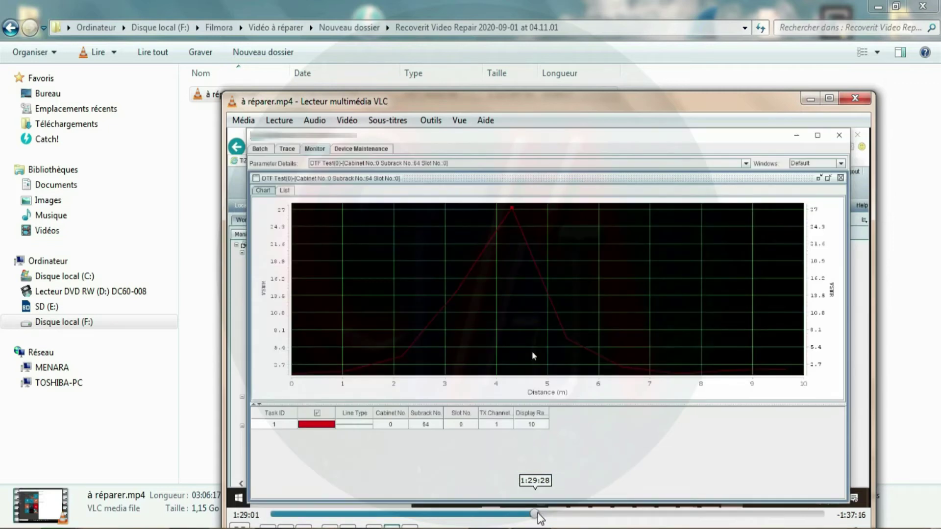
left_click(557, 515)
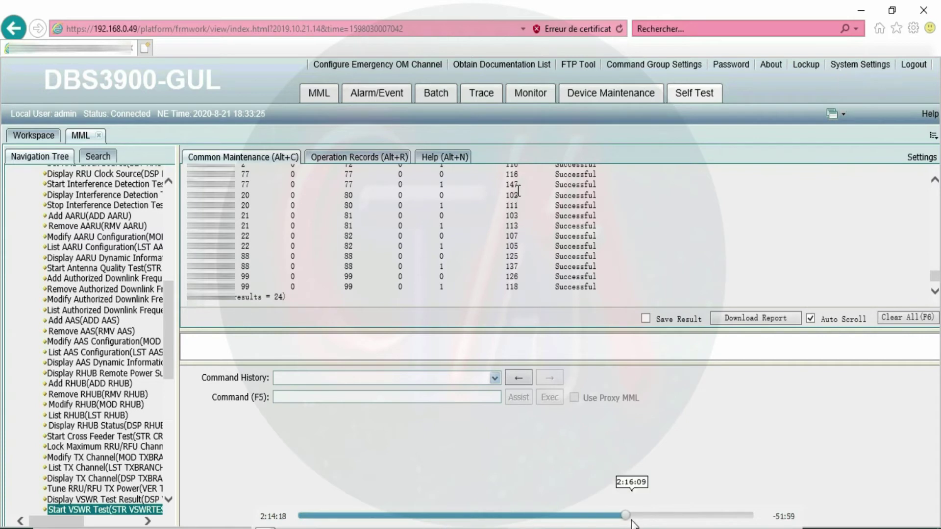
left_click(639, 516)
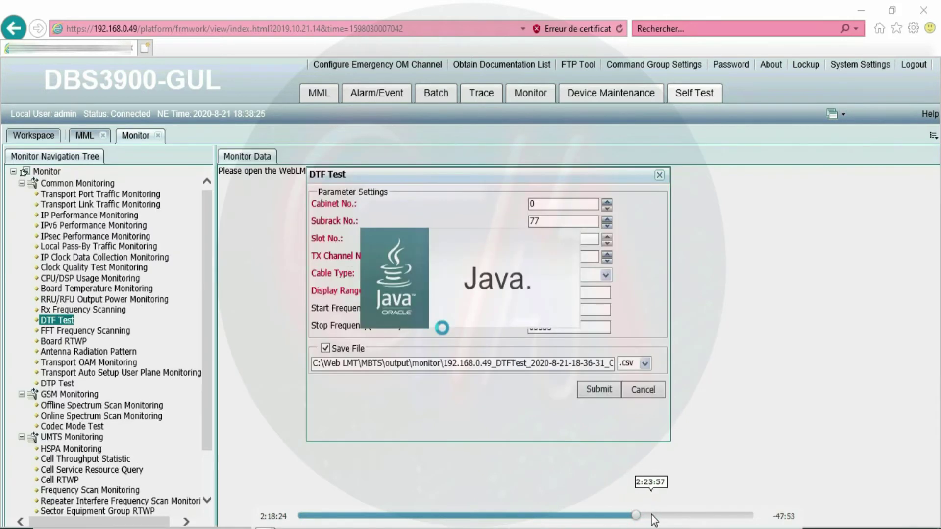
left_click_drag(651, 515, 685, 519)
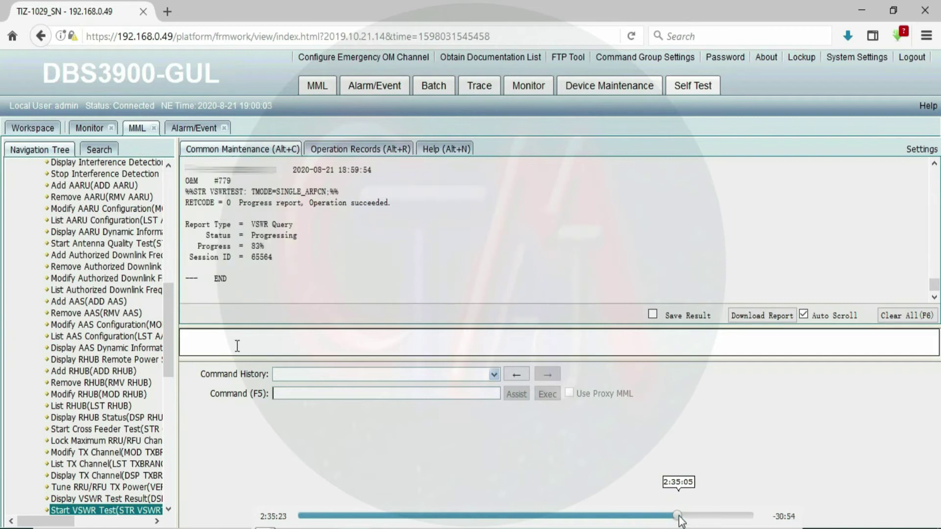
double_click(679, 331)
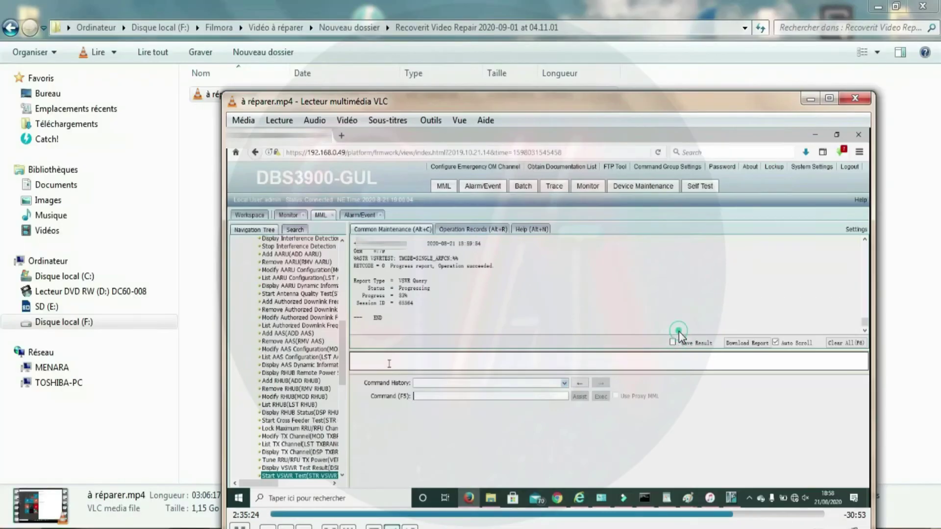
left_click(866, 106)
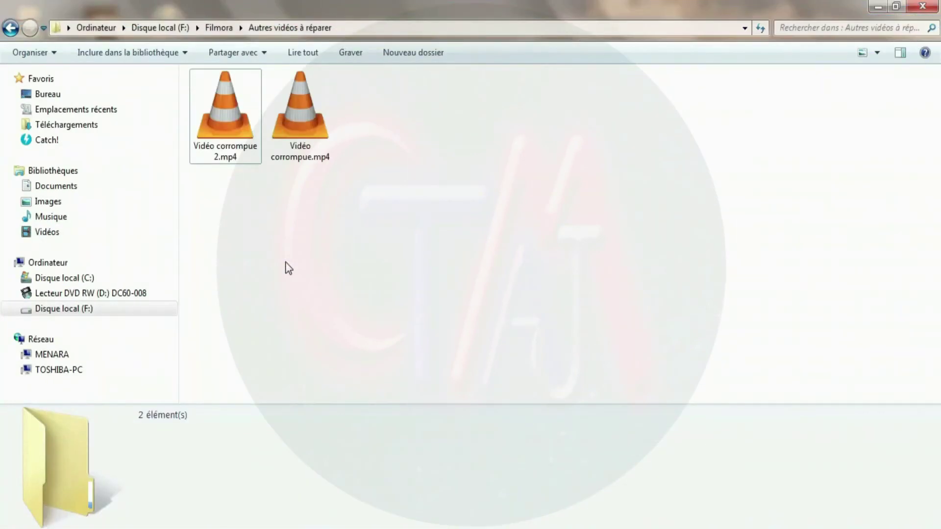
Test playback of Vidéo corrompue 2.mp4 from F:\Filmora\Autres vidéos à réparer in VLC, and close the player.
left_click(237, 106)
right_click(237, 107)
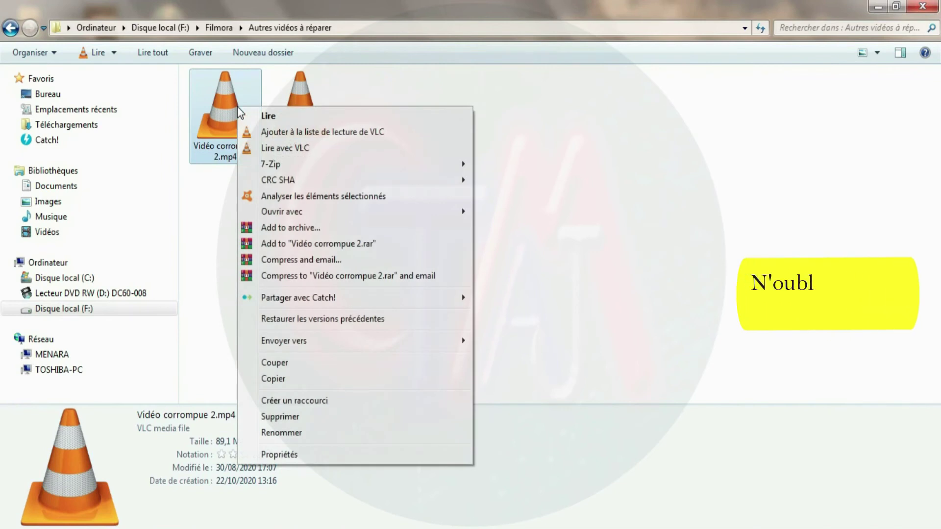
left_click(254, 117)
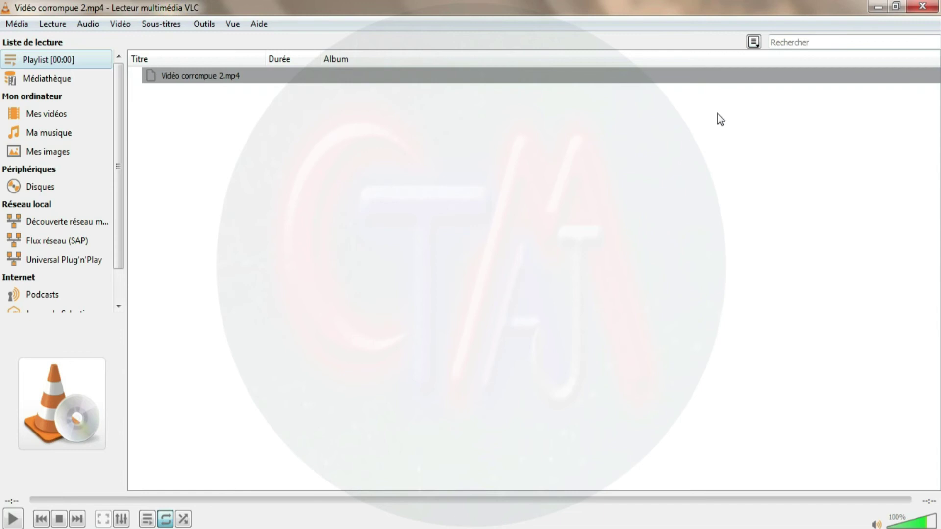
left_click(920, 10)
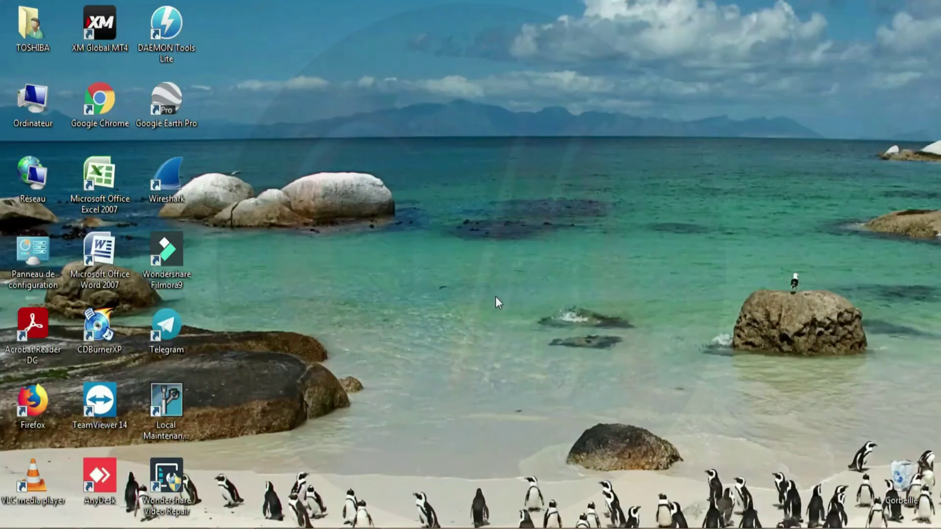
Launch Wondershare Video Repair as administrator and try the standard repair on Vidéo corrompue 2.mp4 from F:\Filmora\Autres vidéos à réparer.
right_click(149, 476)
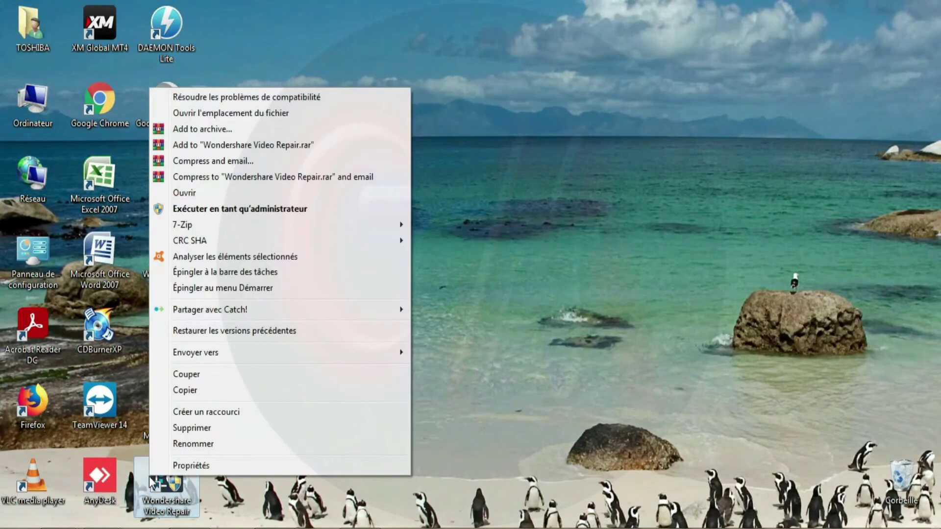
left_click(181, 214)
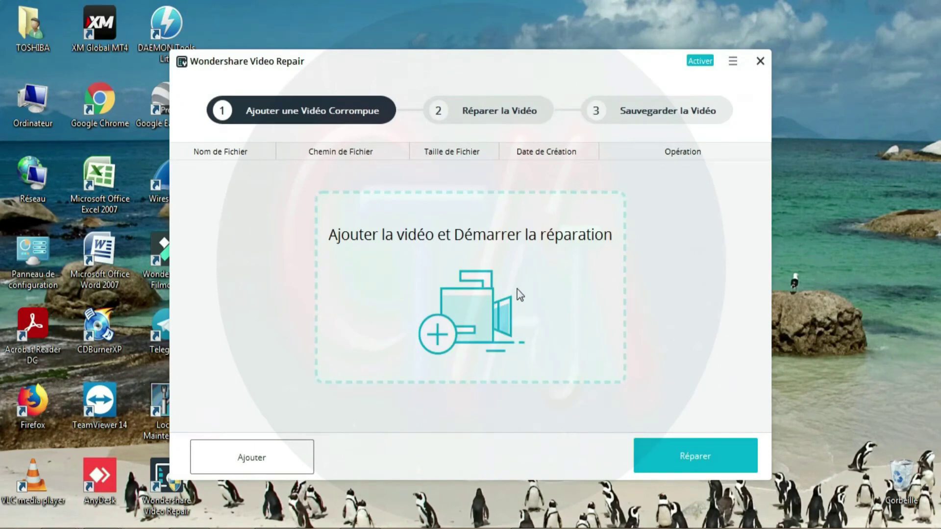
left_click(520, 295)
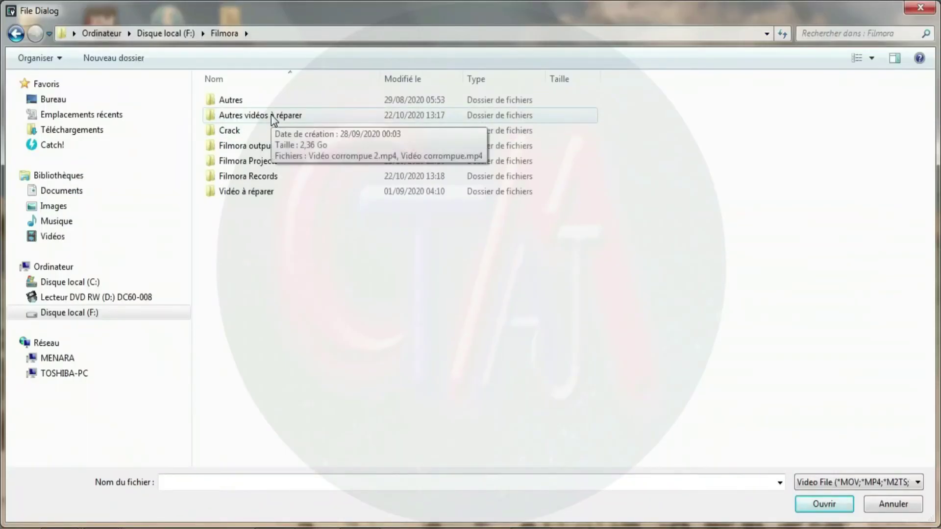
double_click(271, 115)
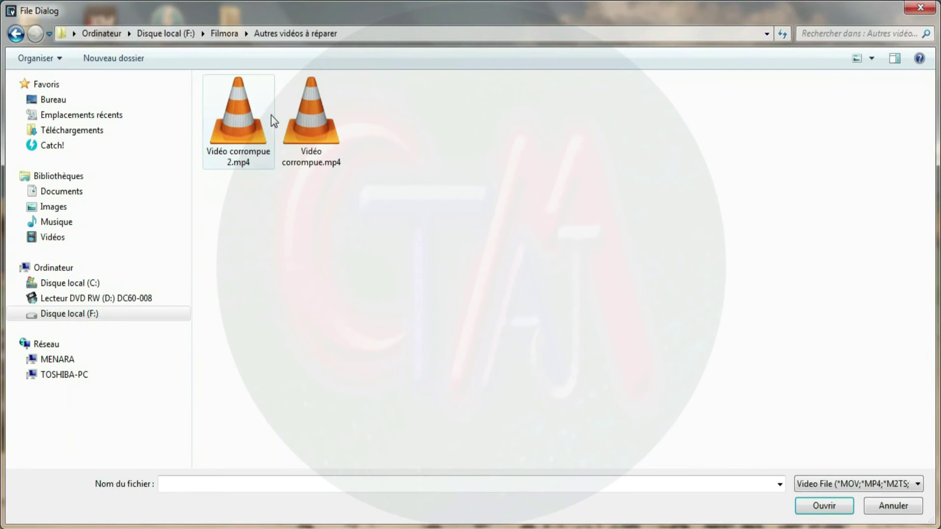
left_click(245, 154)
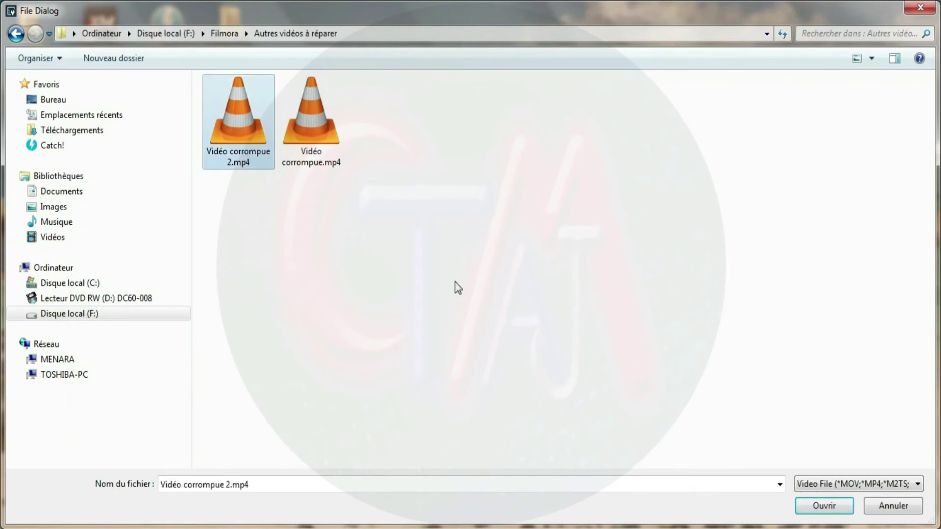
left_click(820, 510)
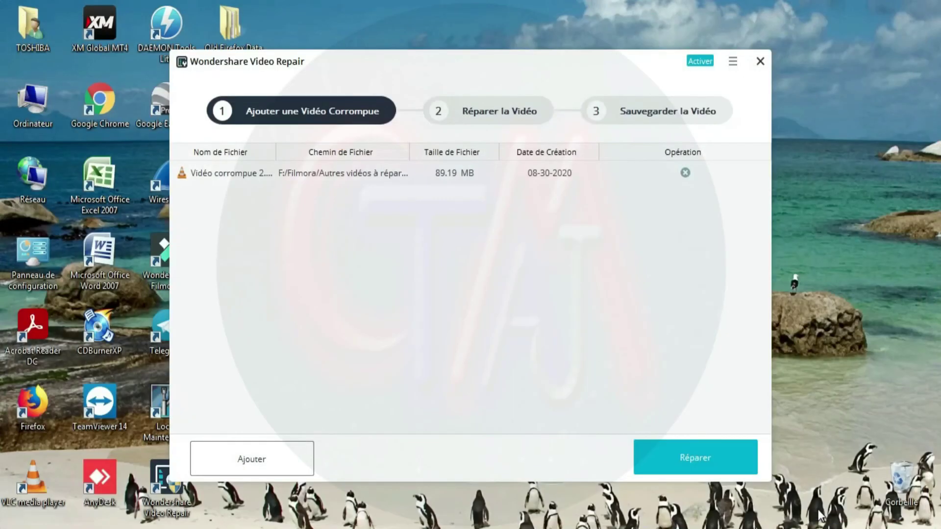
left_click(692, 451)
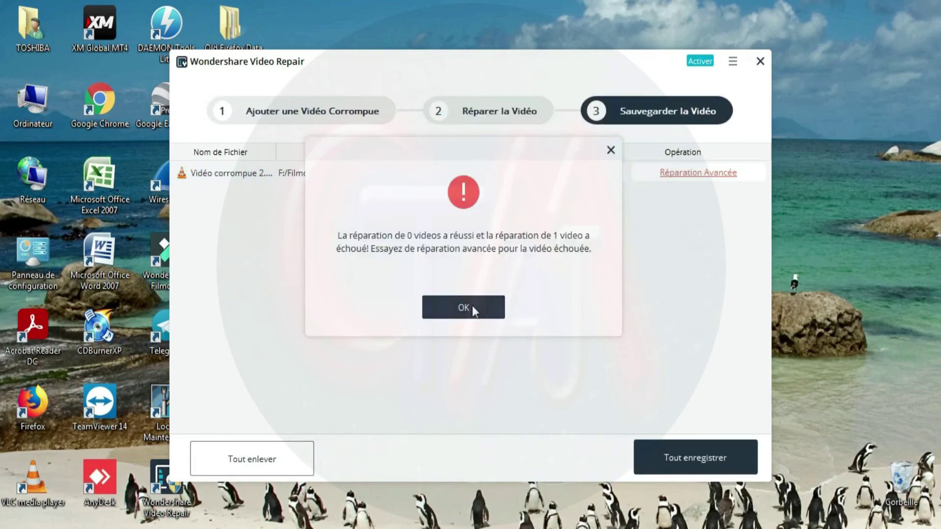
left_click(473, 310)
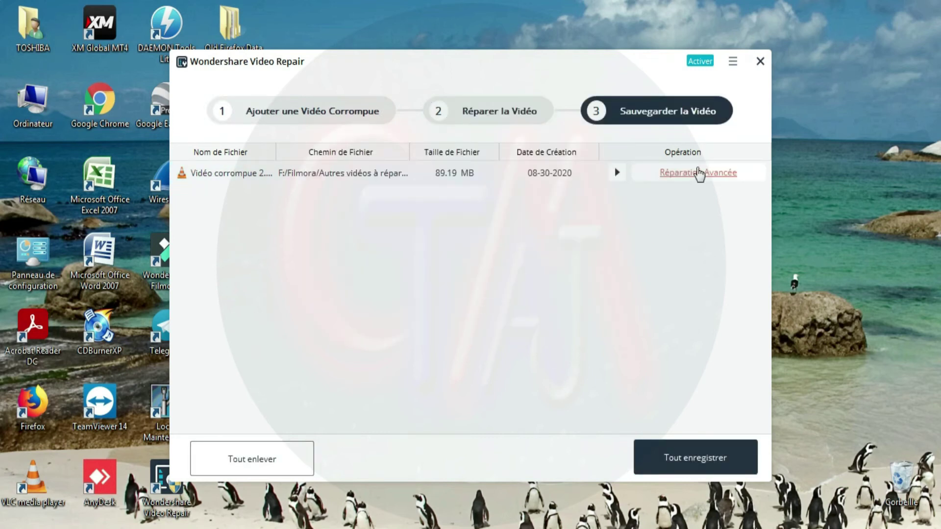
Run the advanced repair on Vidéo corrompue 2.mp4 with VID_20200825_193230.mp4 from F:\Filmora\Vidéo à réparer as the sample video.
left_click(699, 175)
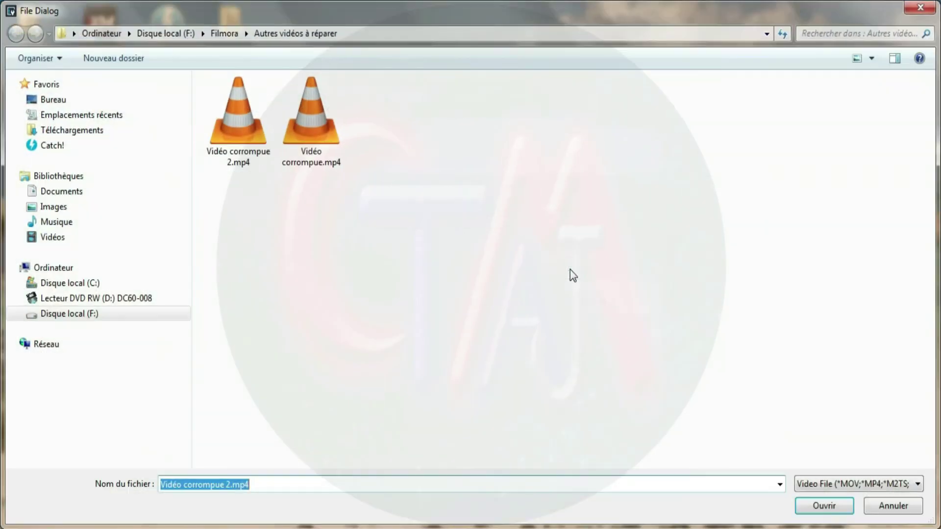
left_click(228, 33)
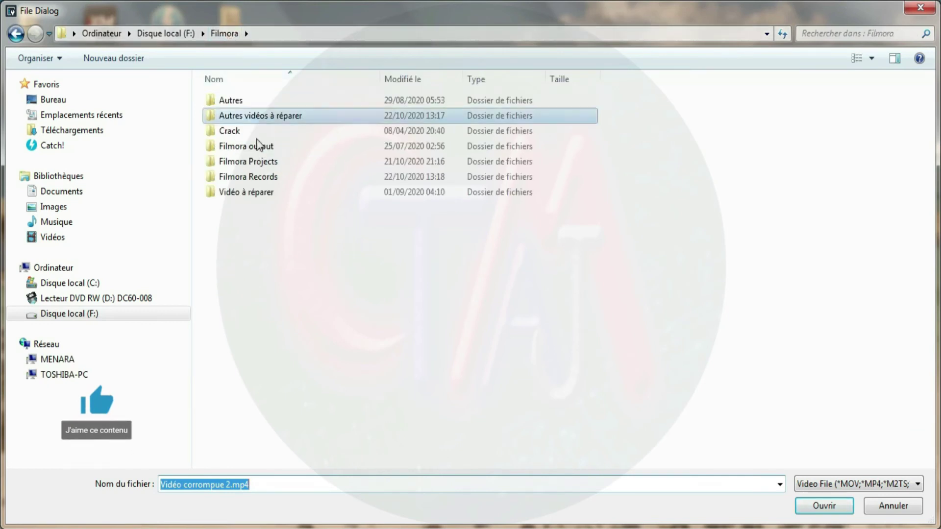
double_click(260, 191)
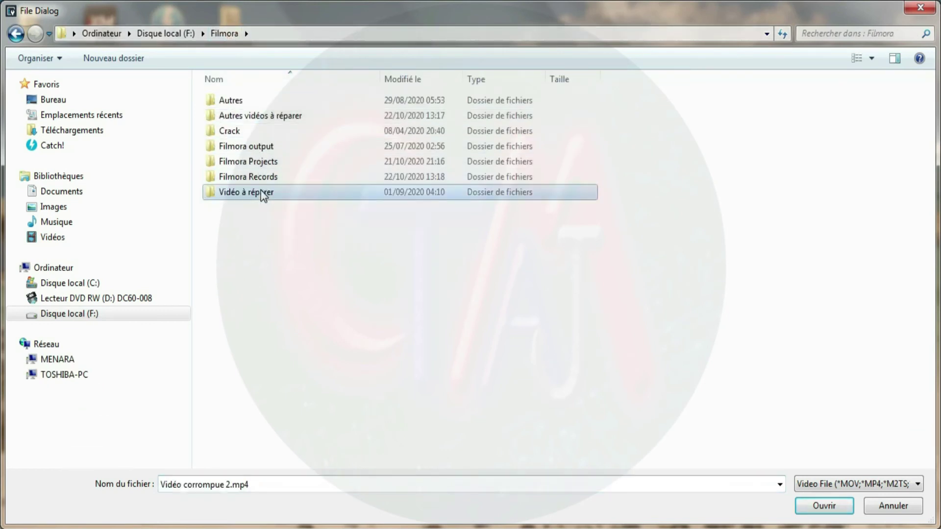
left_click(271, 130)
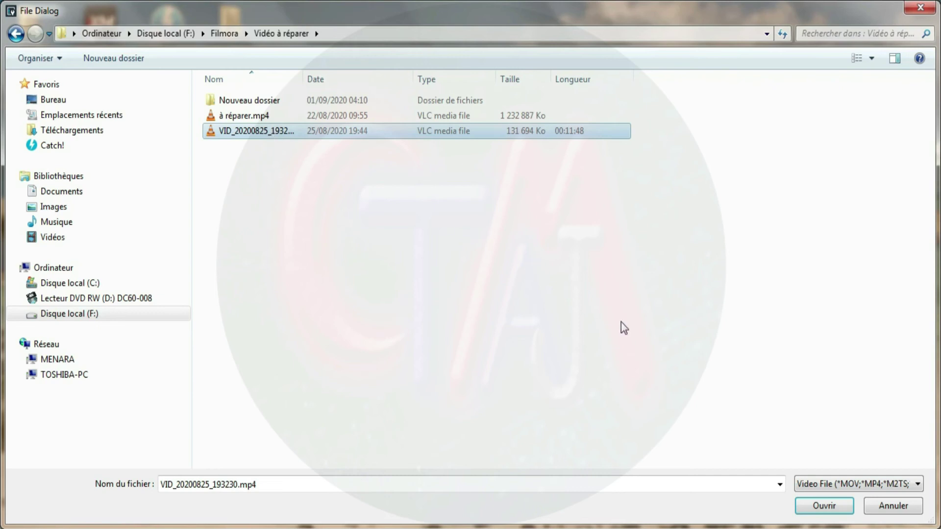
left_click(811, 505)
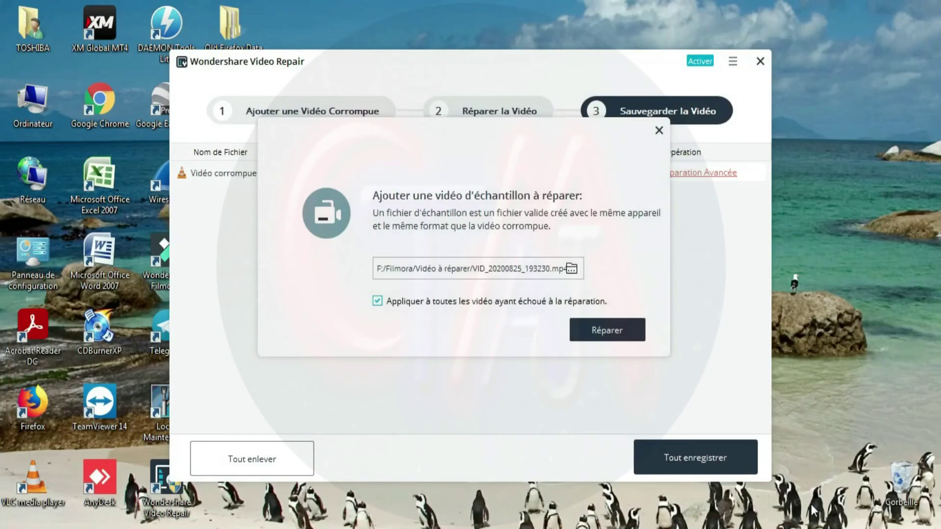
left_click(621, 337)
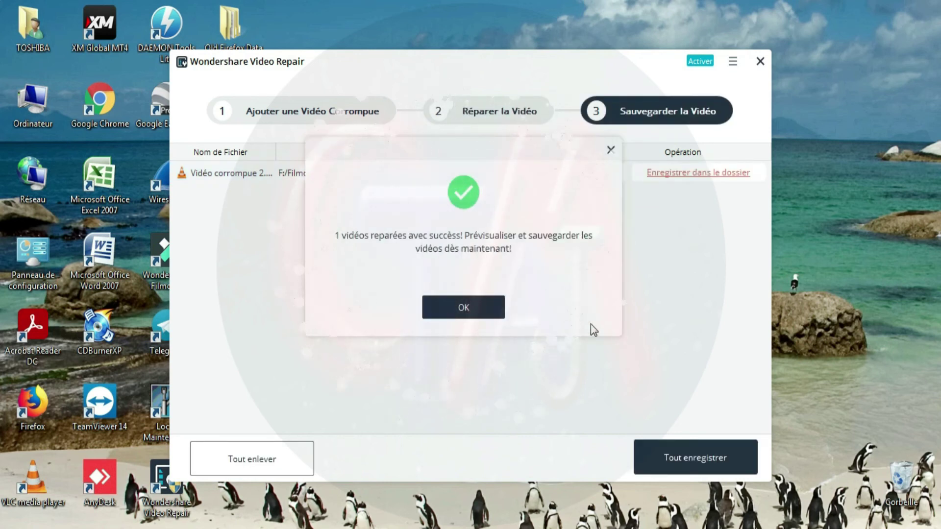
left_click(464, 309)
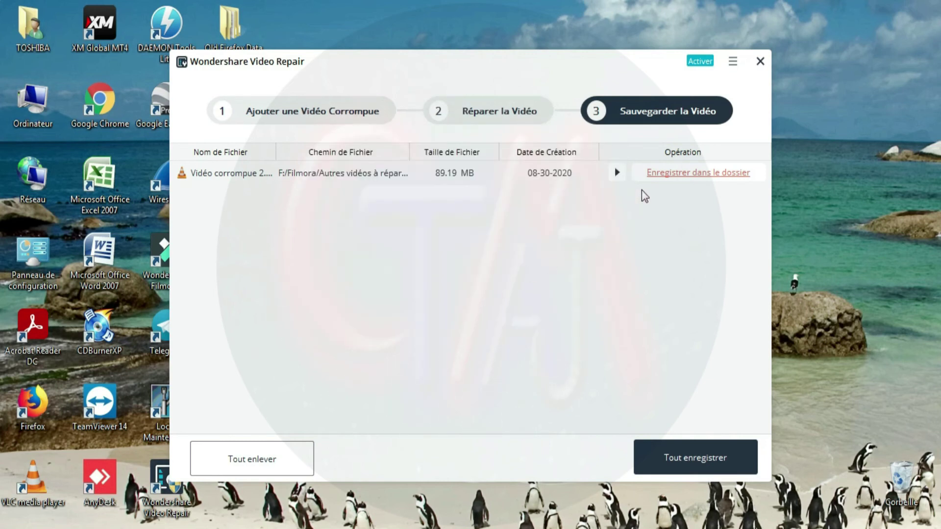
Save the repaired Vidéo corrompue 2.mp4 to the folder F:\Filmora\Autres vidéos à réparer.
left_click(660, 176)
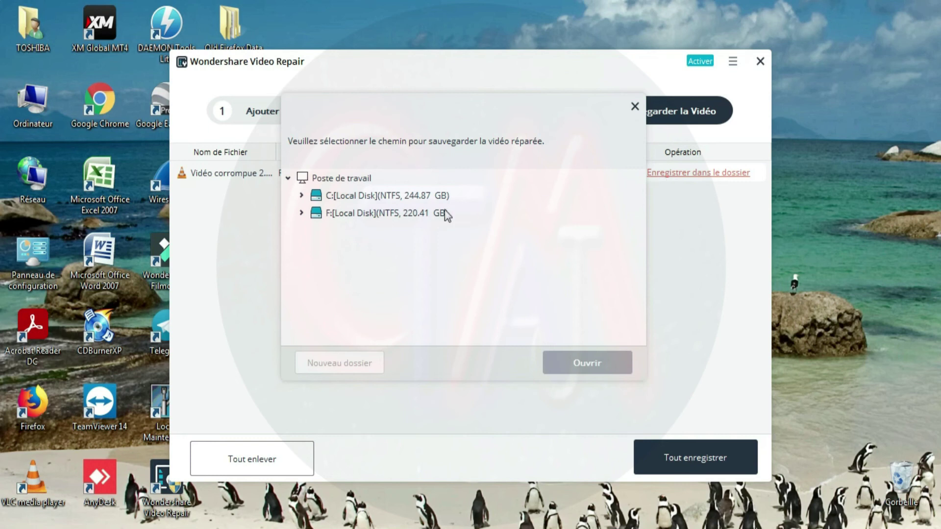
left_click(302, 212)
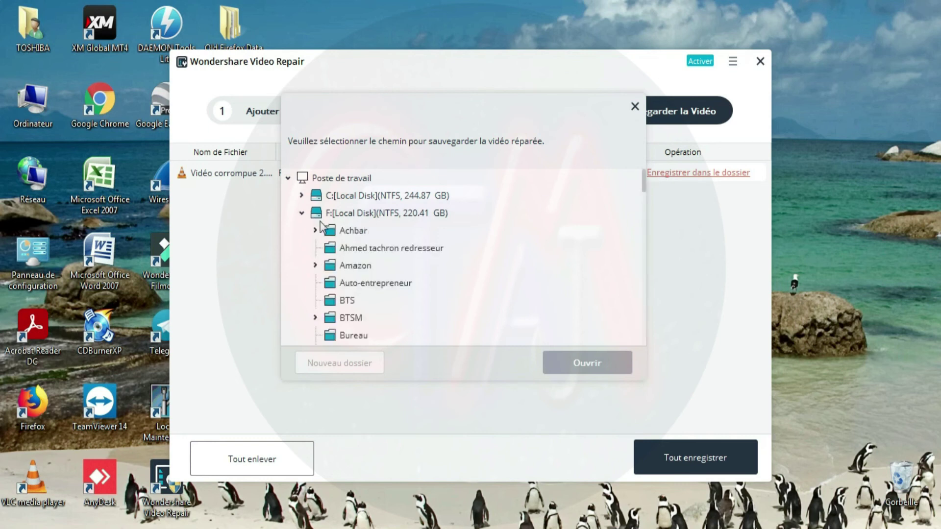
scroll(417, 299, "down", 5)
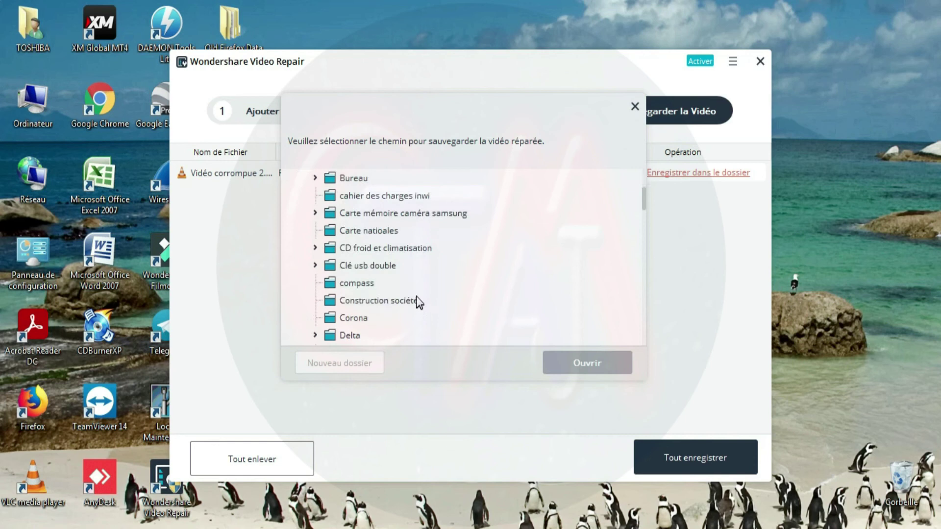
scroll(417, 297, "down", 4)
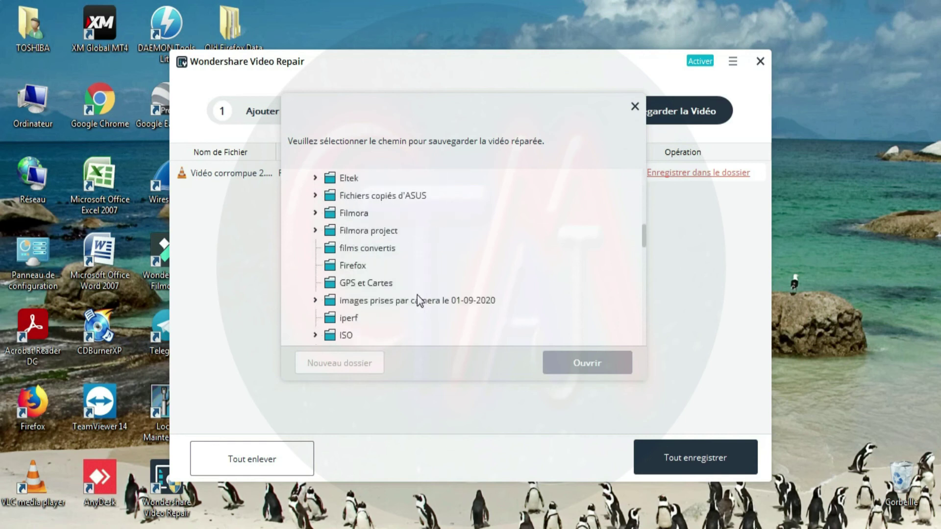
left_click(349, 214)
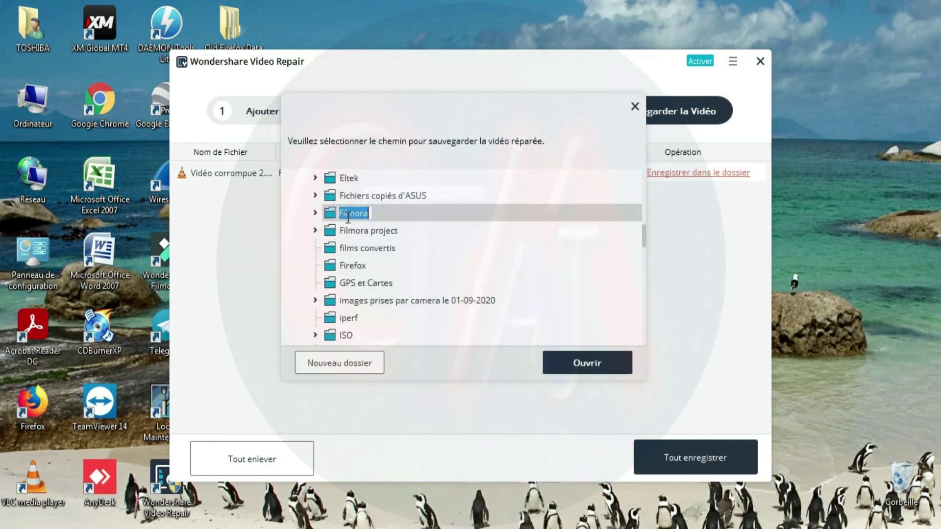
left_click(315, 213)
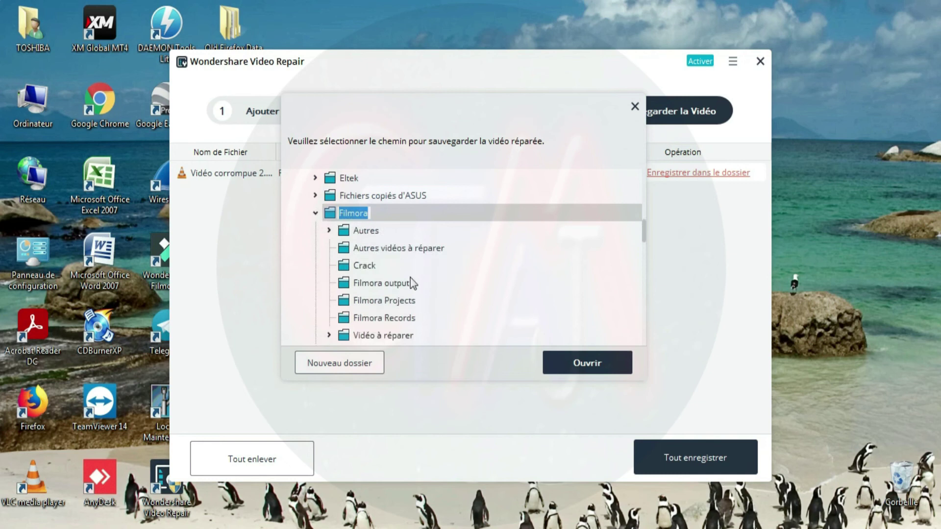
left_click(350, 250)
left_click(591, 362)
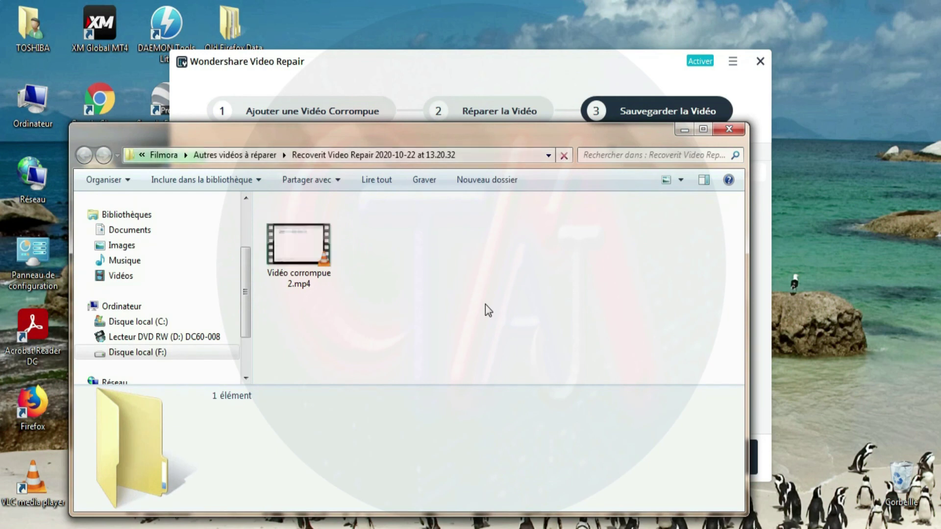
Play the repaired Vidéo corrompue 2.mp4 from the Recoverit Video Repair output folder in VLC.
right_click(300, 245)
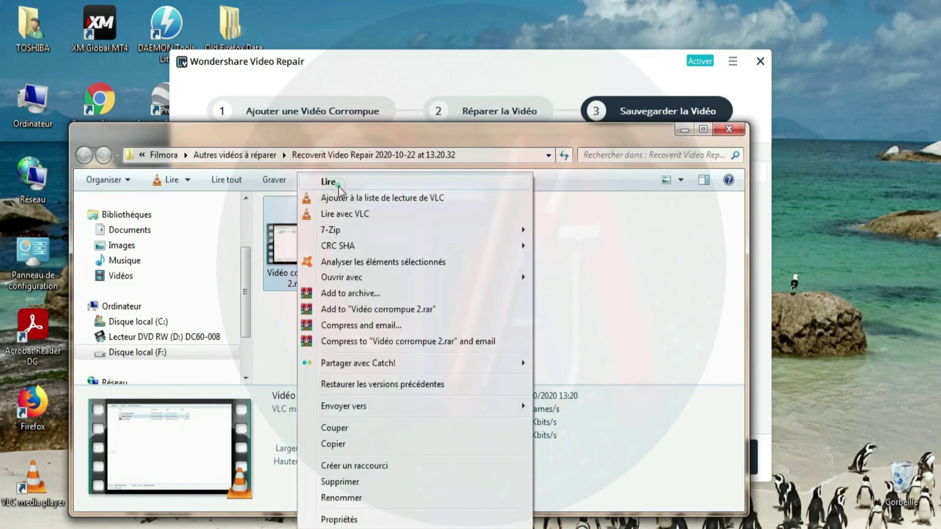
left_click(339, 186)
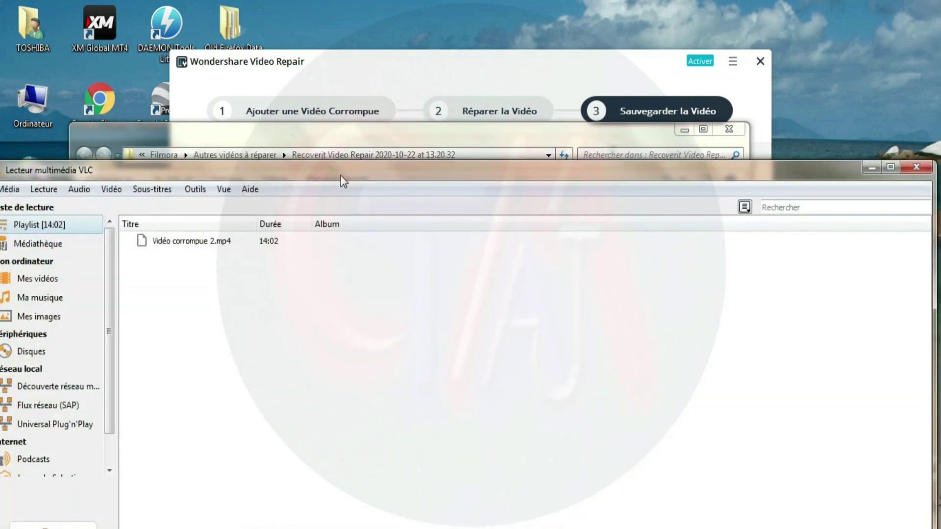